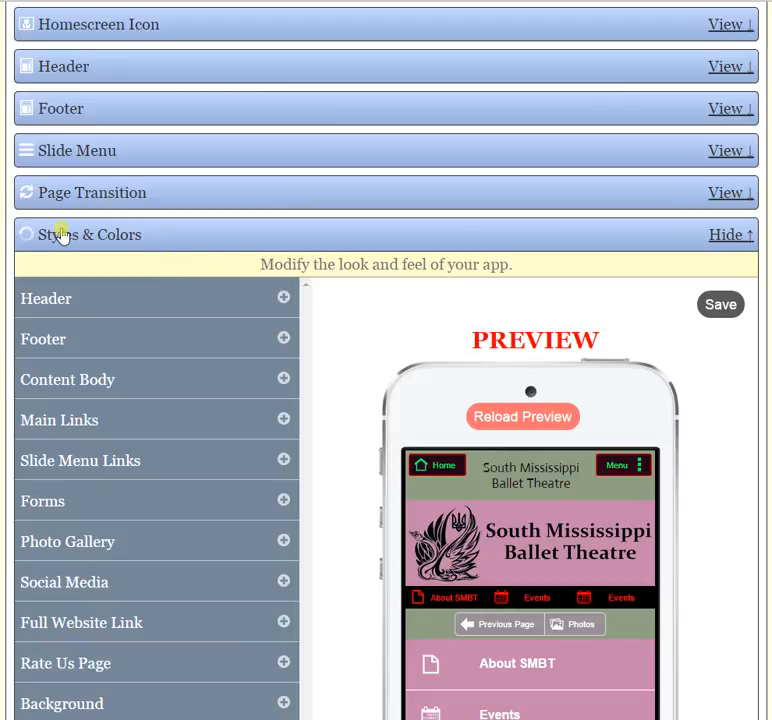
- Expand the Forms style settings and open the Share App form in the phone preview to look through its fields
scroll(305, 330, "down", 2)
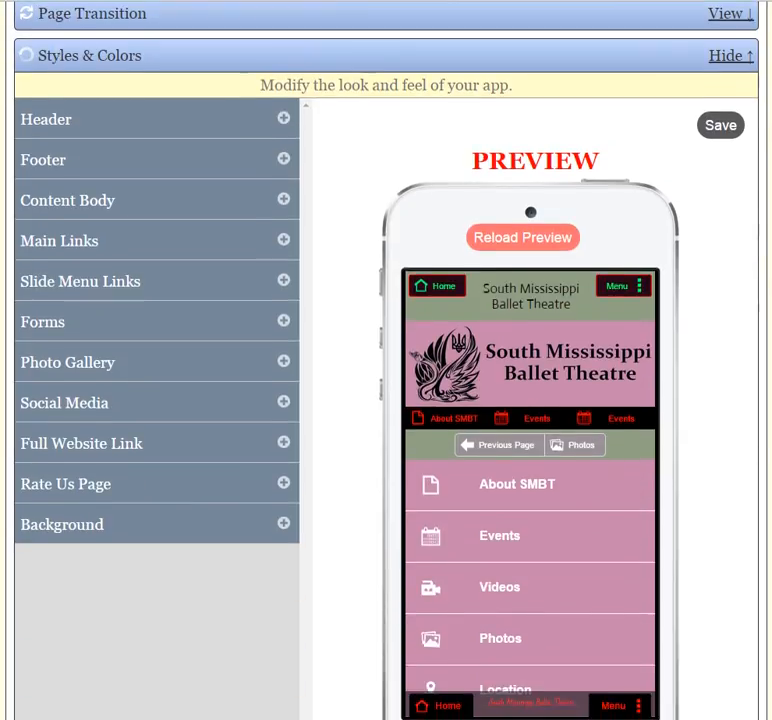
left_click(284, 322)
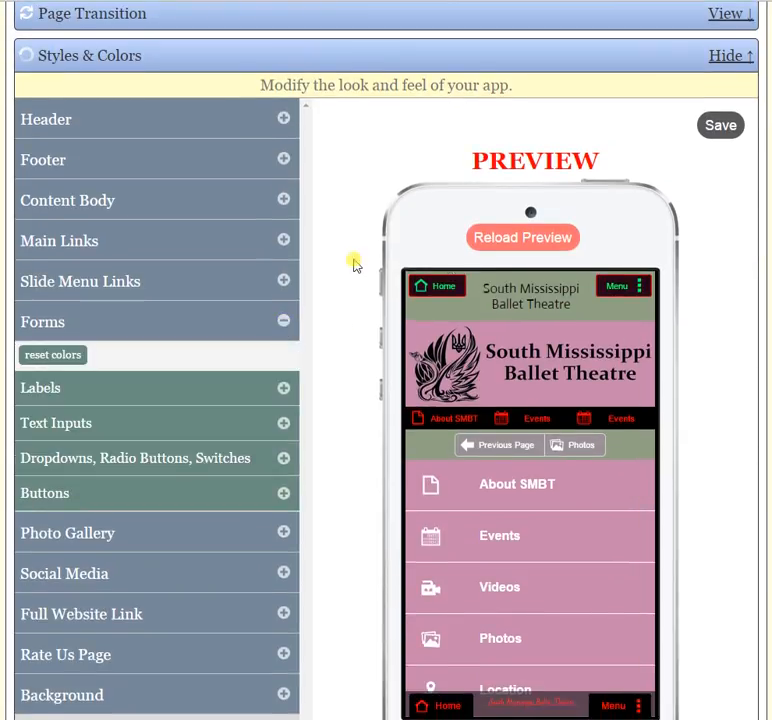
scroll(386, 360, "down", 2)
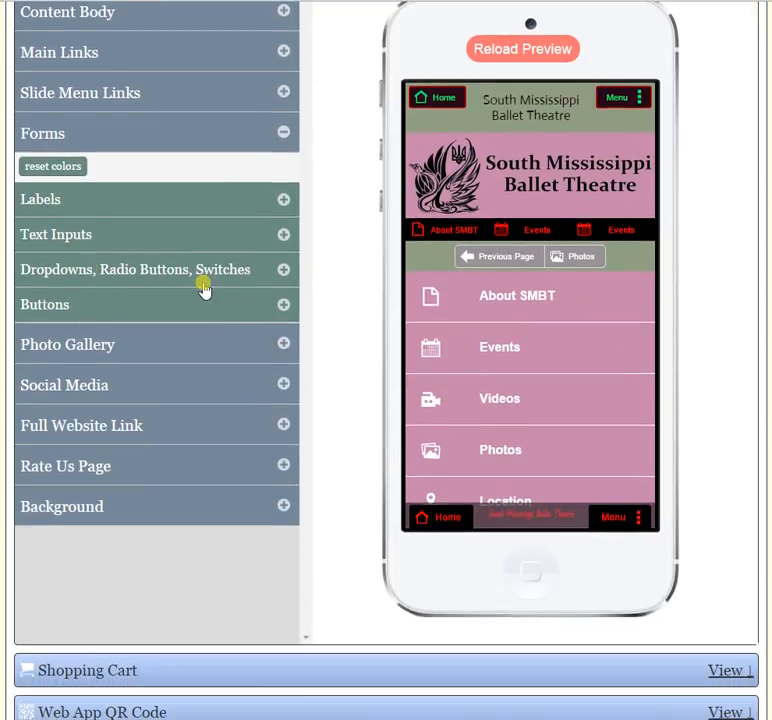
left_click_drag(653, 264, 653, 353)
left_click(519, 360)
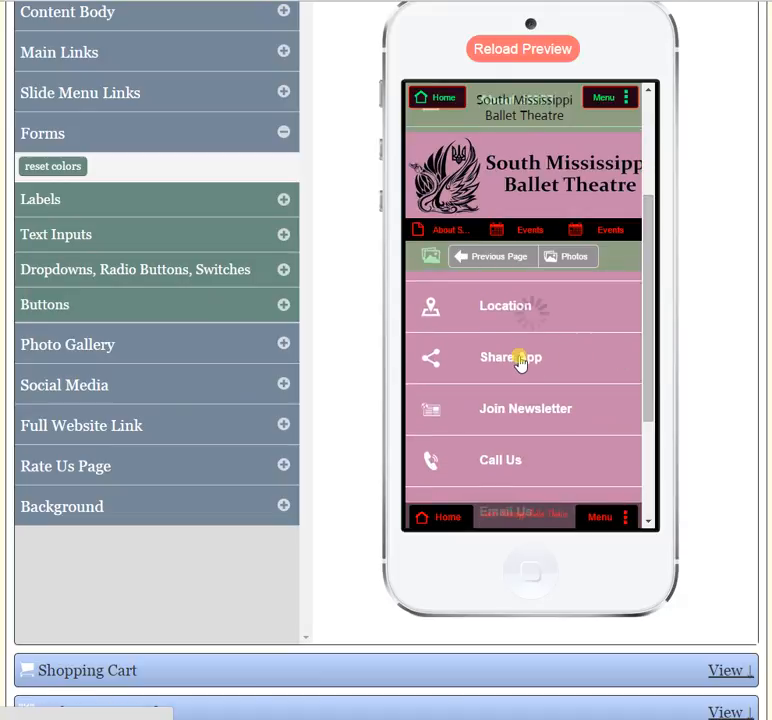
left_click_drag(641, 309, 646, 267)
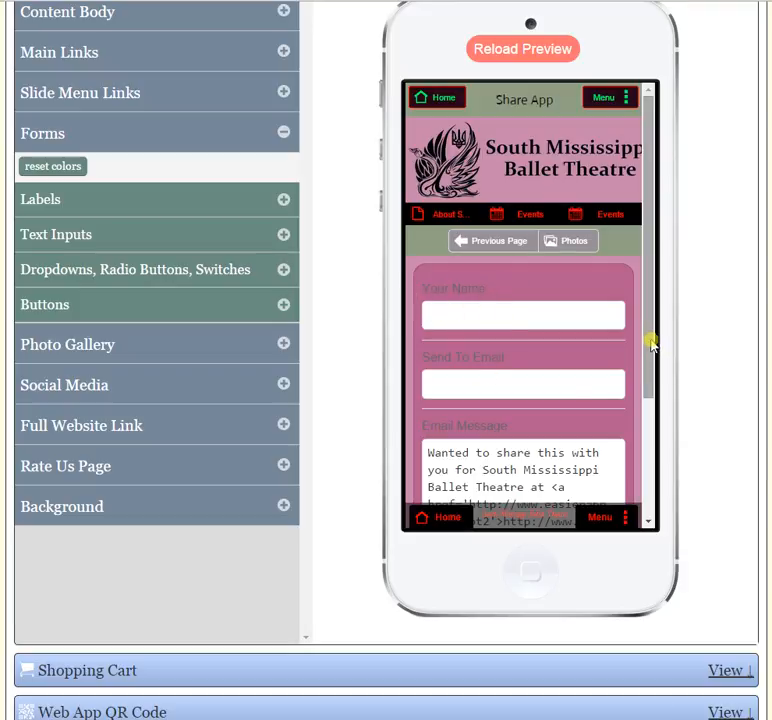
left_click_drag(651, 343, 663, 412)
- Open the Join Newsletter form in the phone preview and look over its labels, inputs, switch and Submit button
left_click(441, 108)
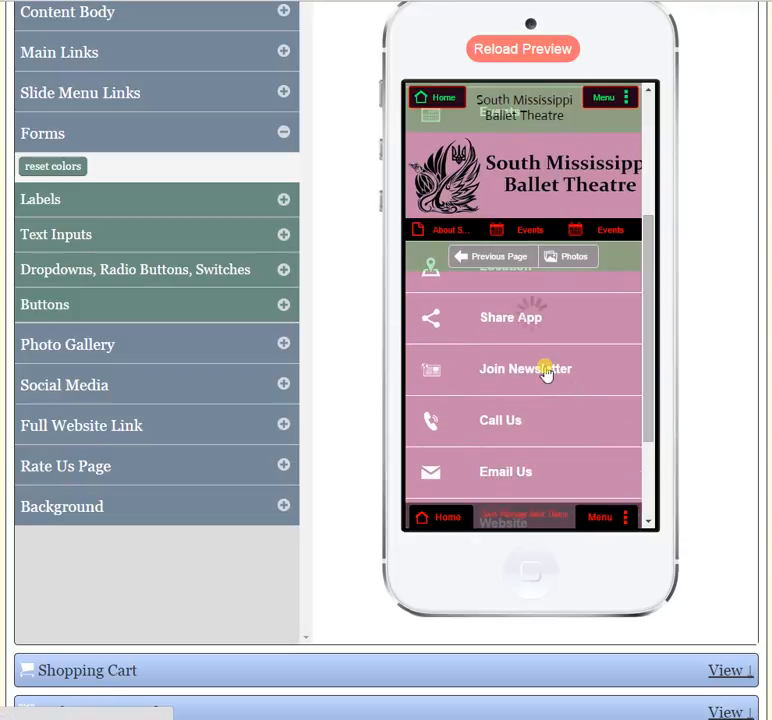
left_click_drag(647, 263, 634, 265)
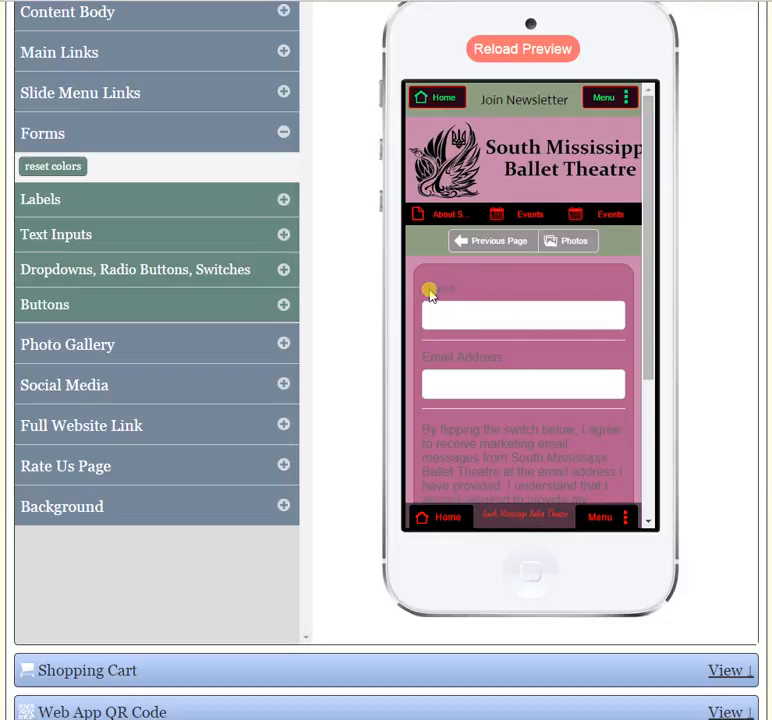
left_click_drag(641, 271, 651, 383)
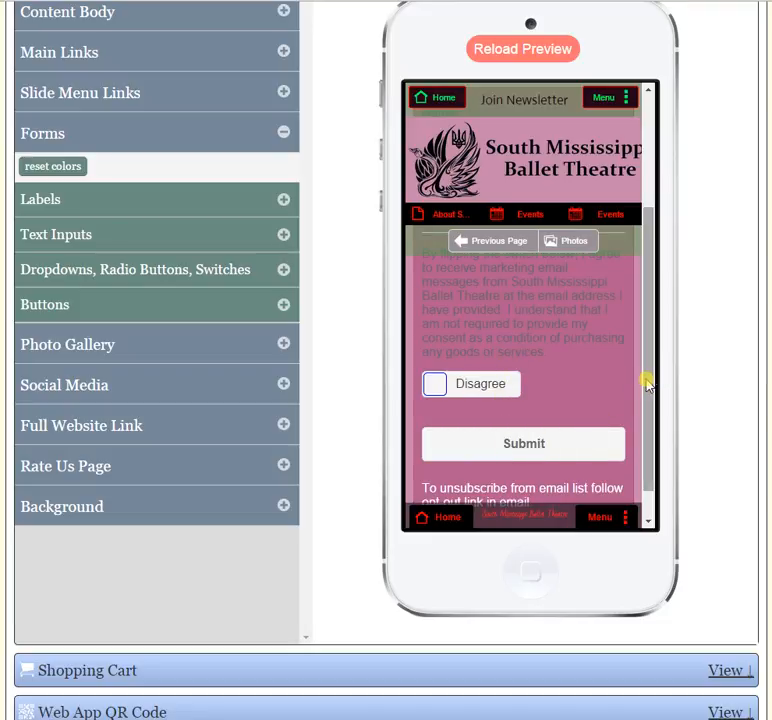
left_click_drag(646, 383, 646, 272)
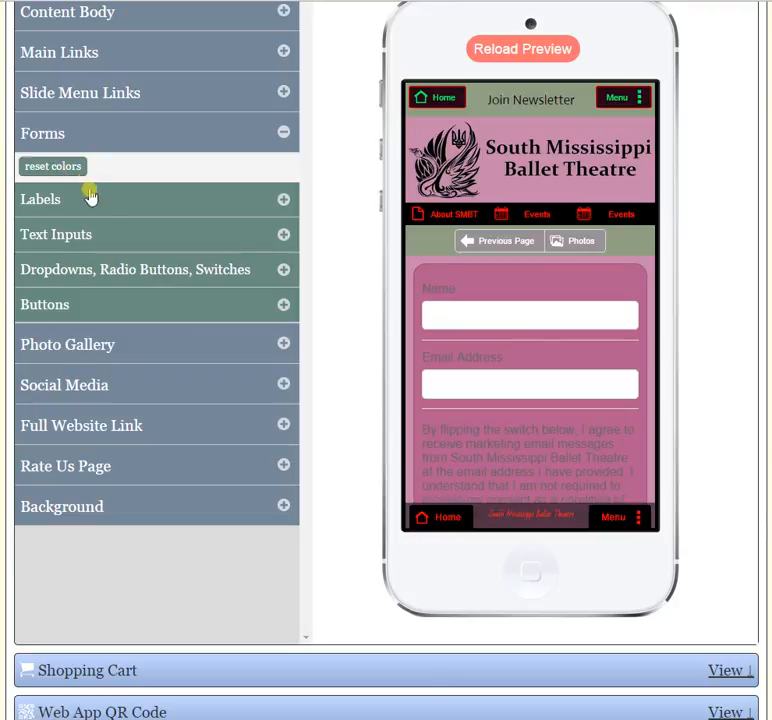
- Set the text color of the form labels to white (#ffffff)
left_click(283, 201)
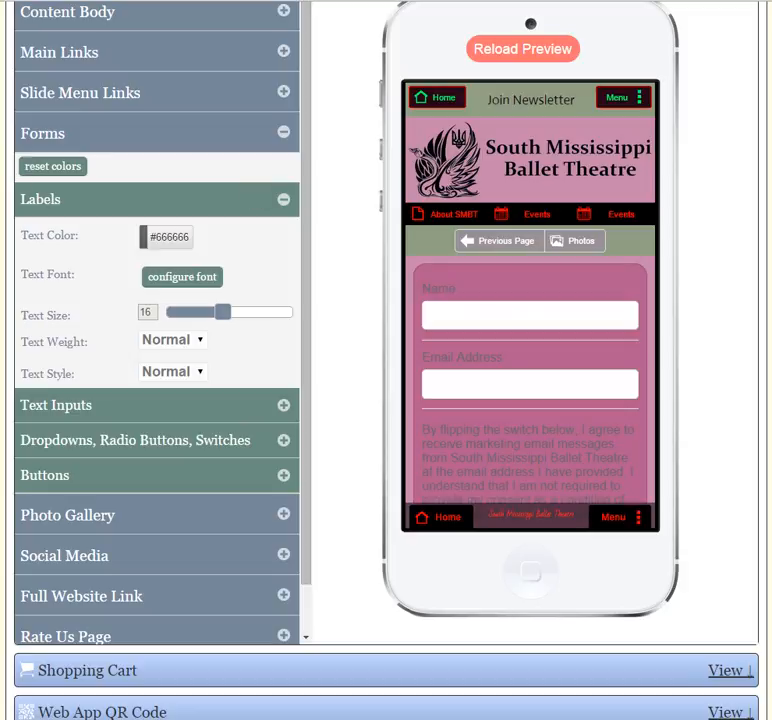
left_click(165, 245)
mouse_move(167, 310)
left_mouse_down()
mouse_move(153, 336)
mouse_move(112, 309)
left_mouse_up()
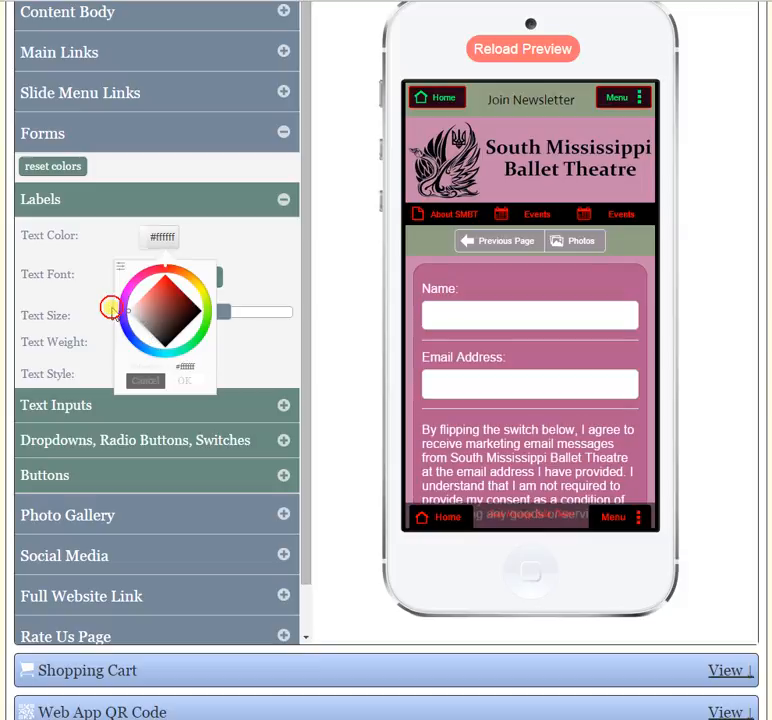
left_click(99, 312)
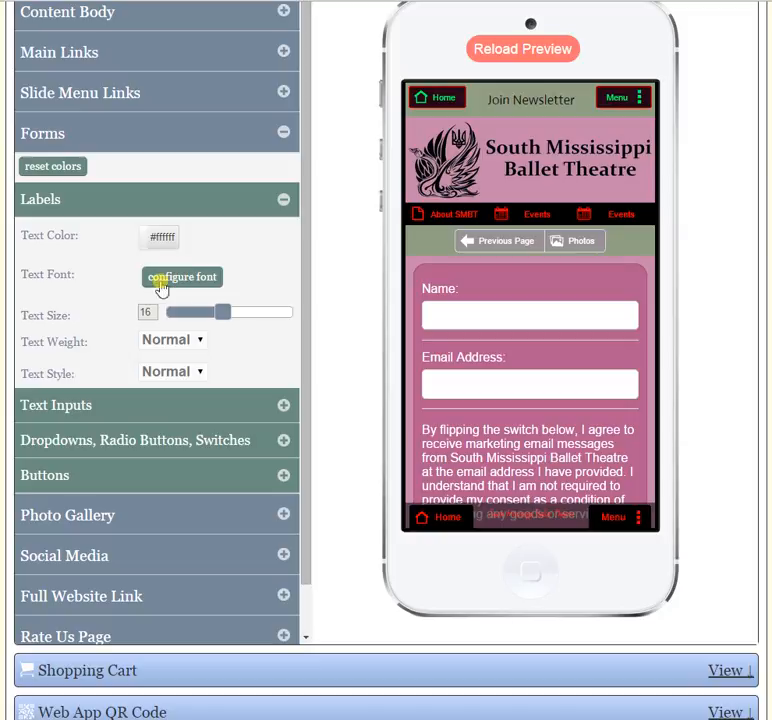
- Set the form labels' text size to 14 and check the text weight and style choices, leaving both at Normal
mouse_move(222, 313)
left_mouse_down()
mouse_move(278, 312)
mouse_move(196, 312)
mouse_move(212, 314)
left_mouse_up()
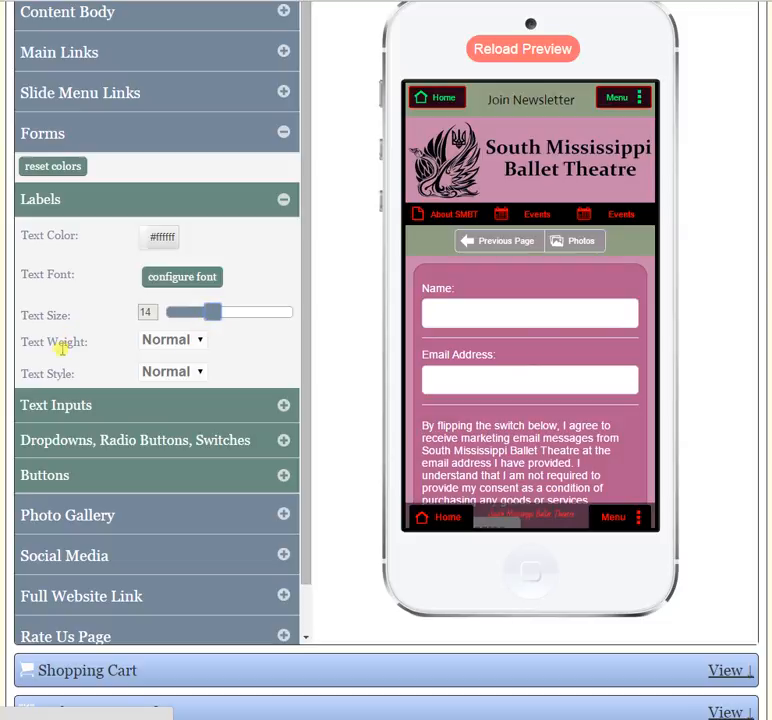
left_click(169, 339)
left_click(172, 339)
left_click(176, 369)
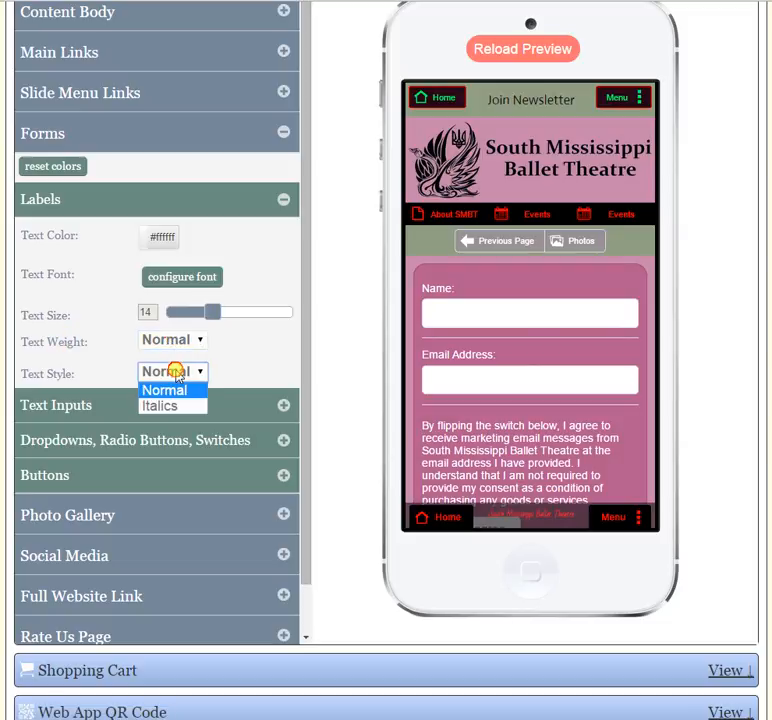
left_click(176, 371)
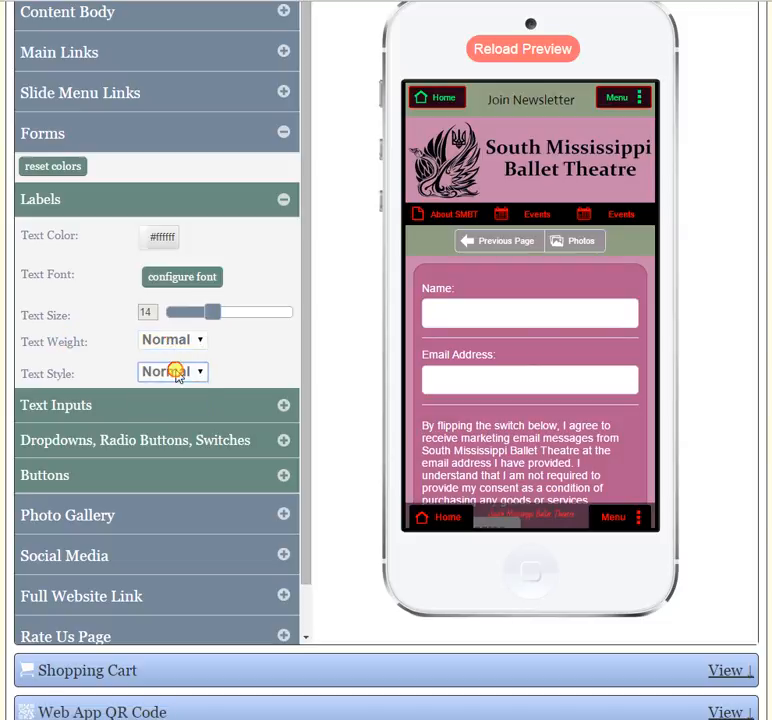
left_click(284, 204)
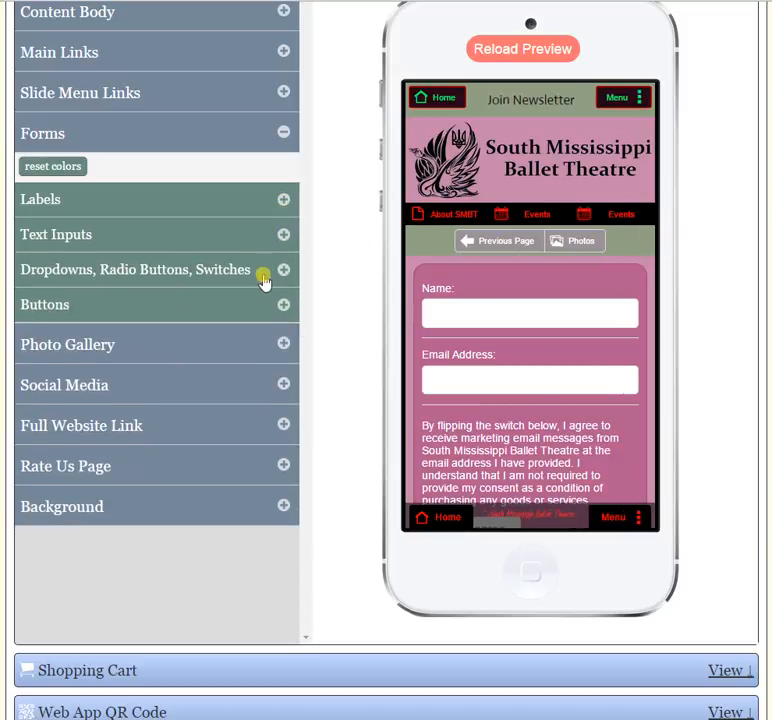
- Expand the Text Inputs settings of the forms and set their text color to black (#000000)
left_click(284, 239)
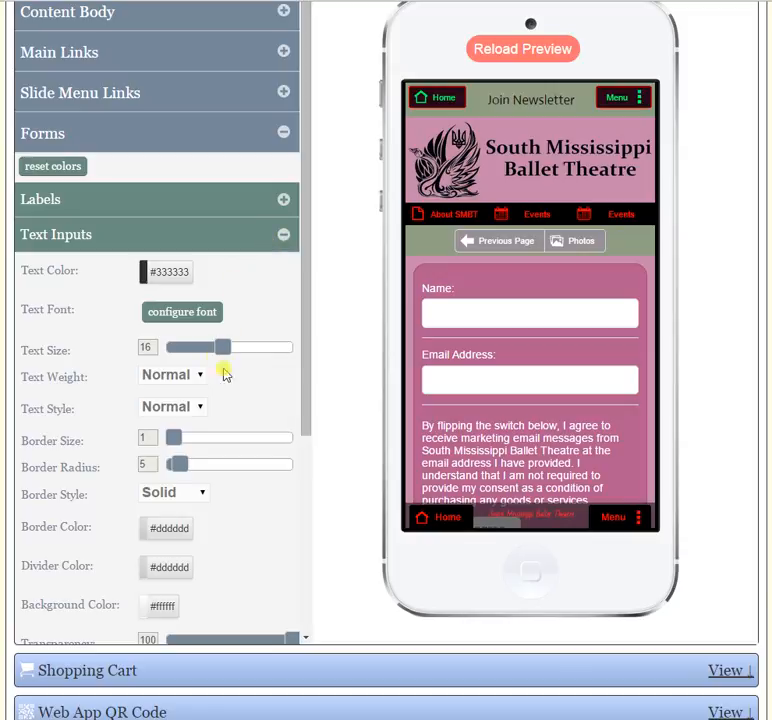
left_click(170, 279)
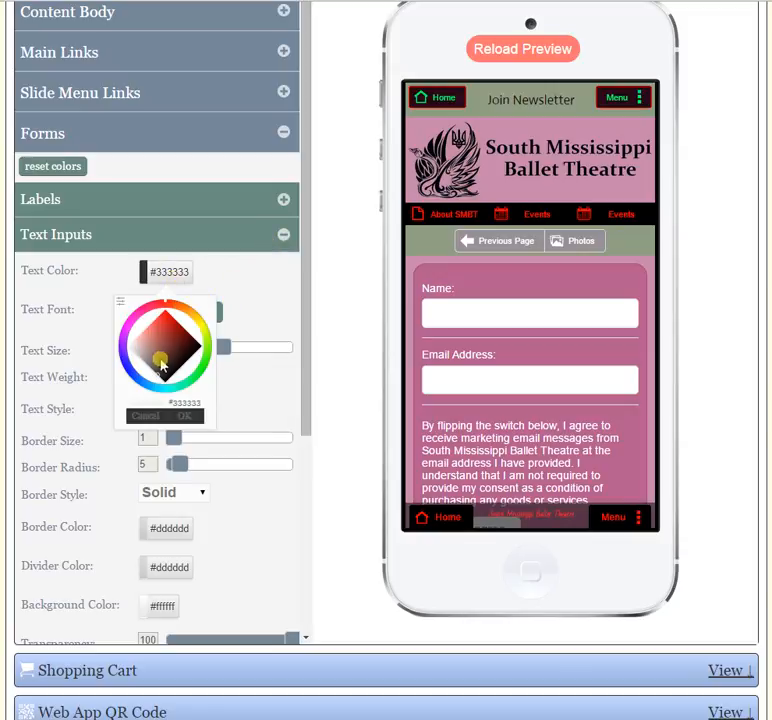
left_click(150, 354)
mouse_move(152, 357)
left_mouse_down()
mouse_move(131, 339)
mouse_move(215, 339)
mouse_move(181, 339)
mouse_move(169, 389)
left_mouse_up()
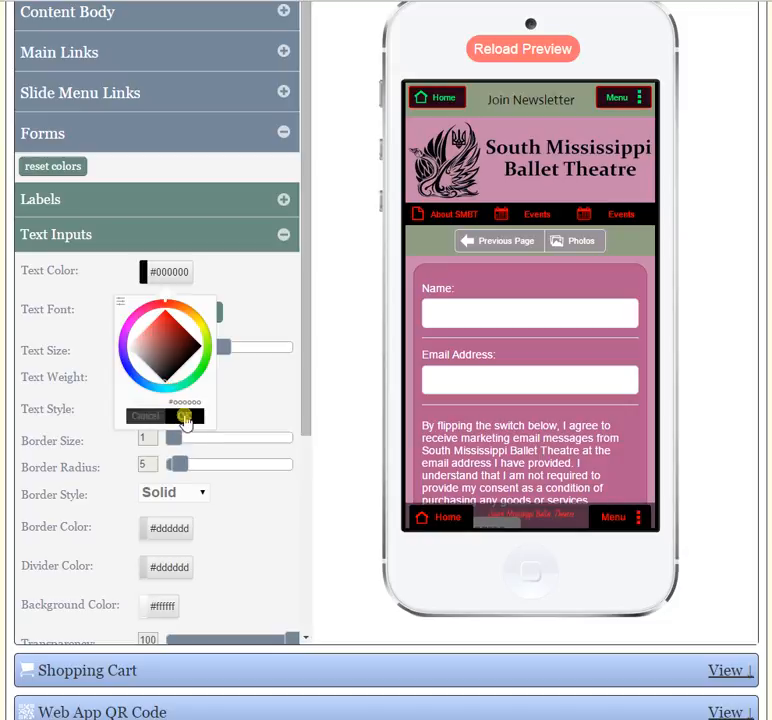
left_click(185, 416)
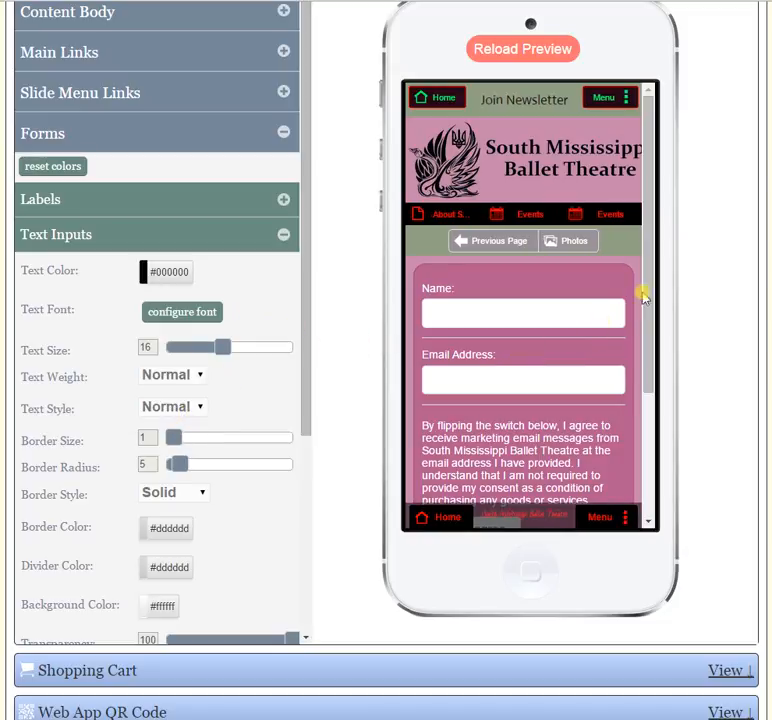
- Set the form text inputs' text color to white (#ffffff) and check the Name and Email Address fields in the preview
left_click_drag(648, 296, 655, 410)
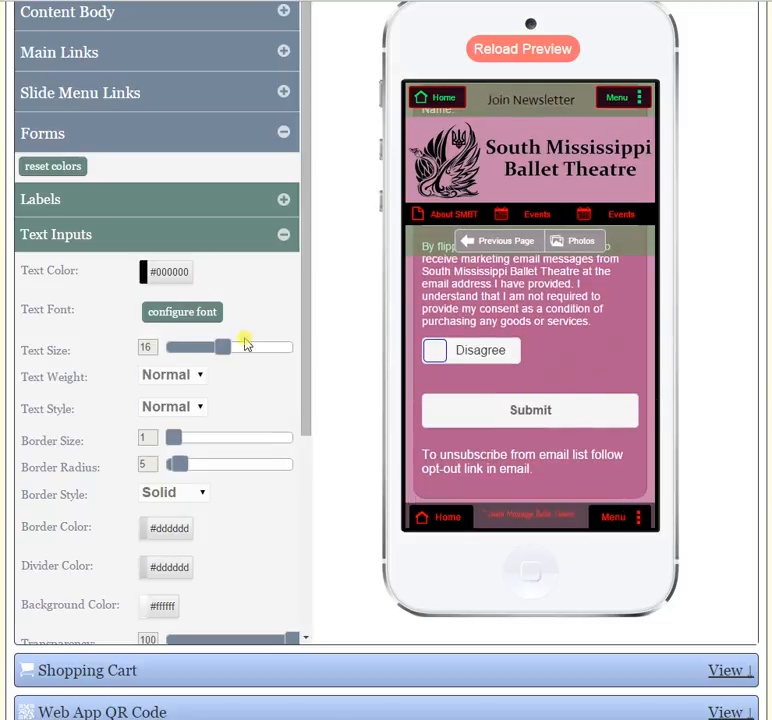
left_click(180, 284)
left_click_drag(169, 349, 105, 352)
scroll(338, 336, "up", 2)
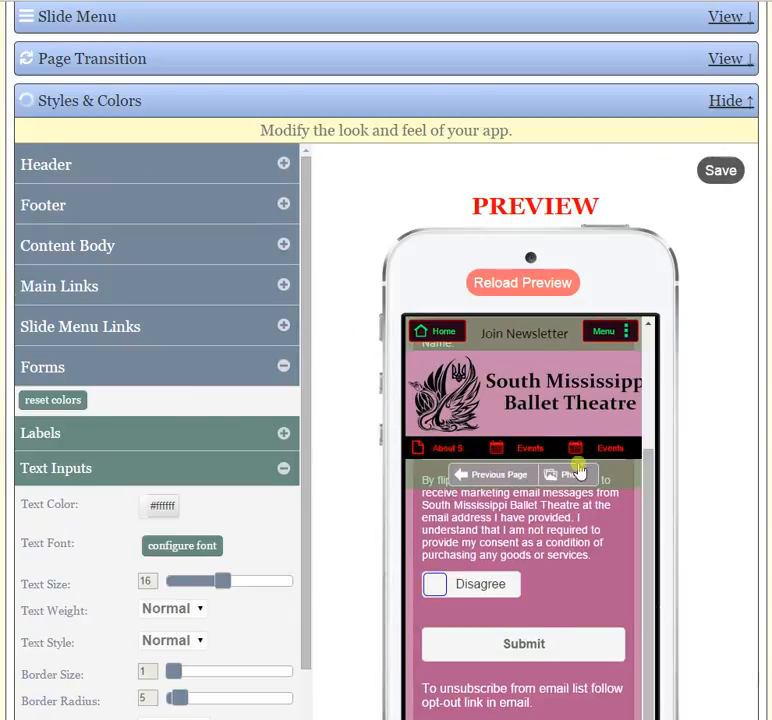
left_click_drag(647, 507, 651, 403)
scroll(731, 488, "down", 1)
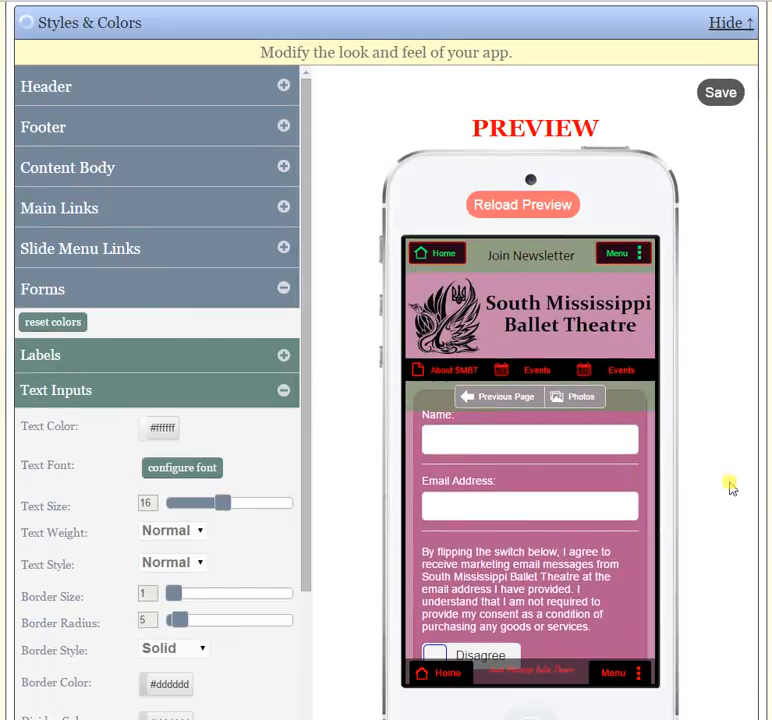
scroll(188, 378, "down", 1)
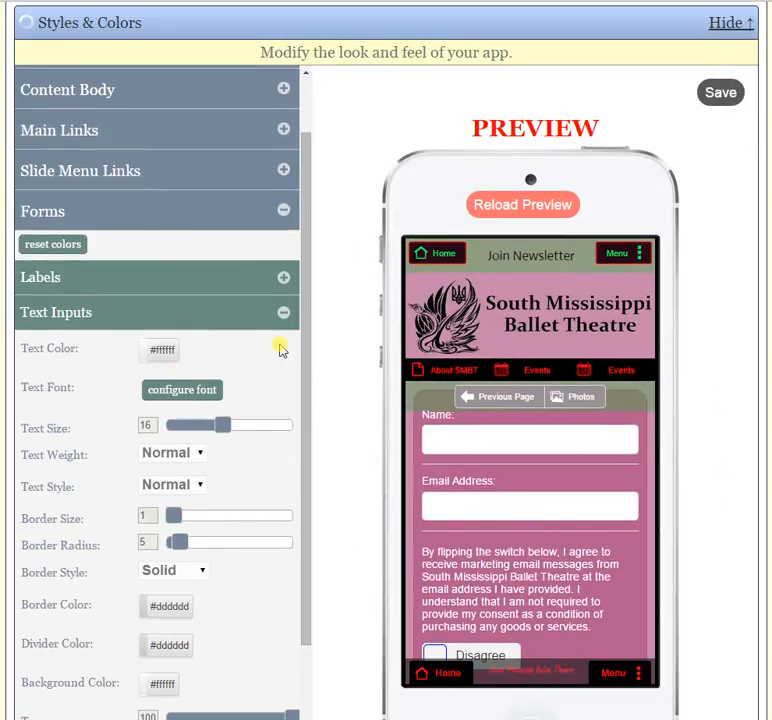
- Change the form text inputs' text color back to black (#000000)
left_click(160, 353)
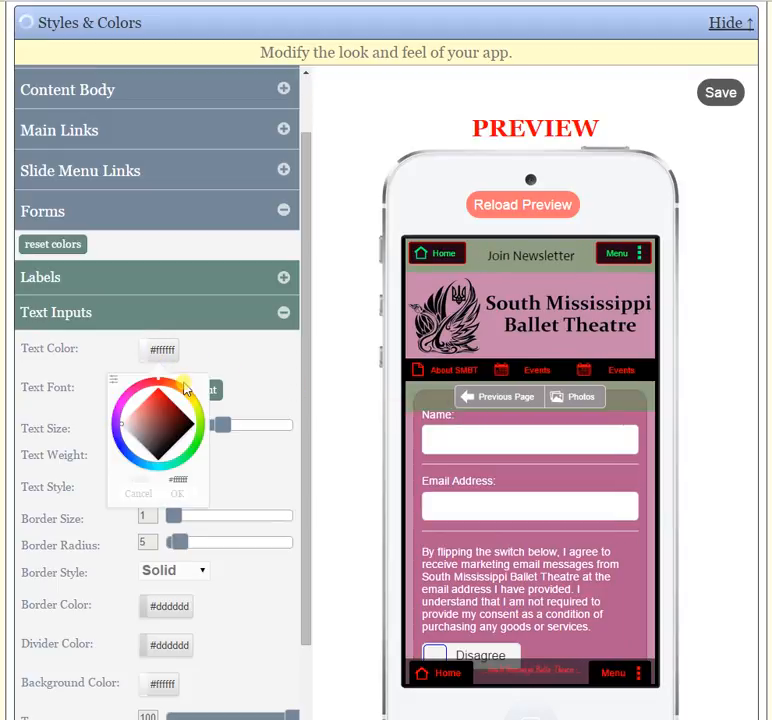
left_click_drag(160, 428, 158, 468)
left_click(177, 494)
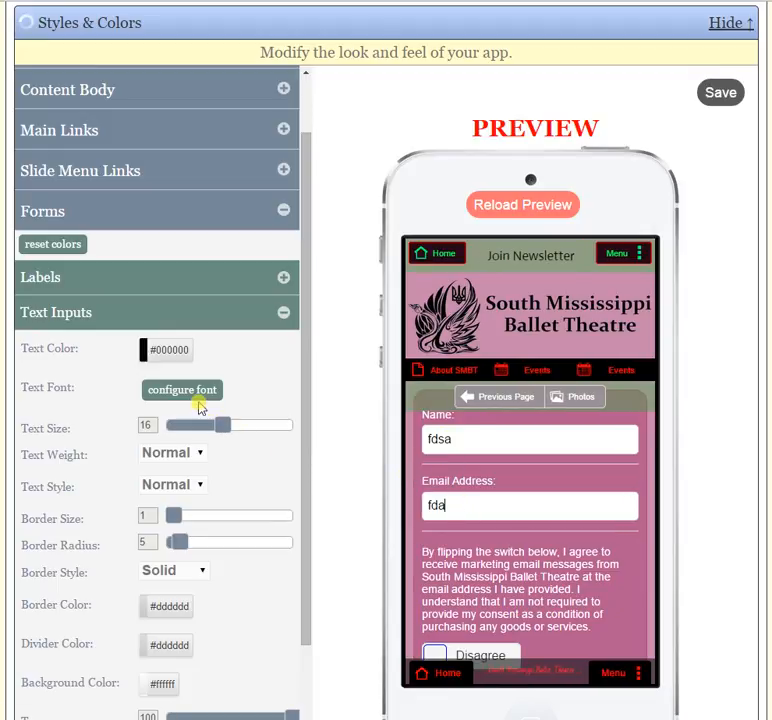
- Set the form text inputs' text color to blue (#004bff) and their text size to 13
left_click(170, 351)
left_click_drag(169, 419, 168, 393)
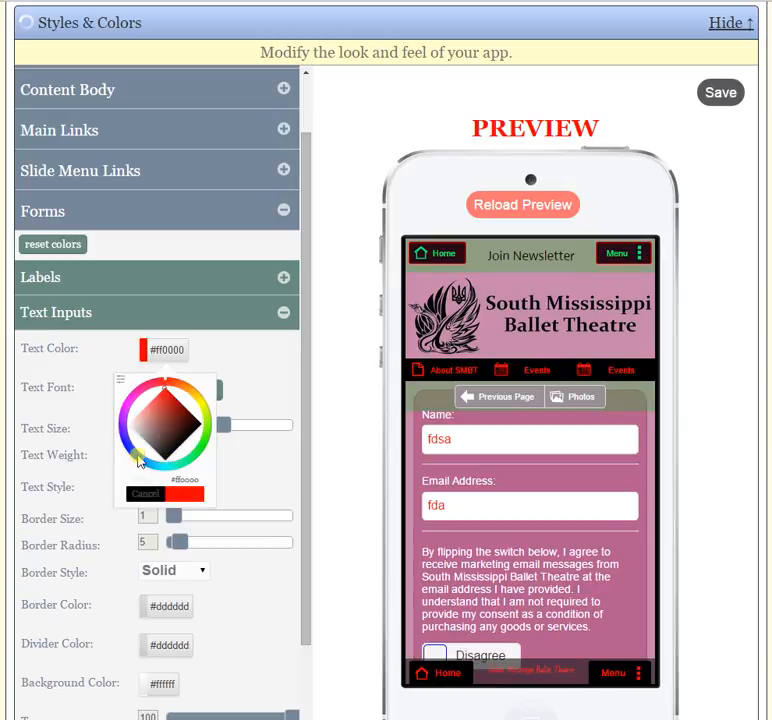
left_click(139, 459)
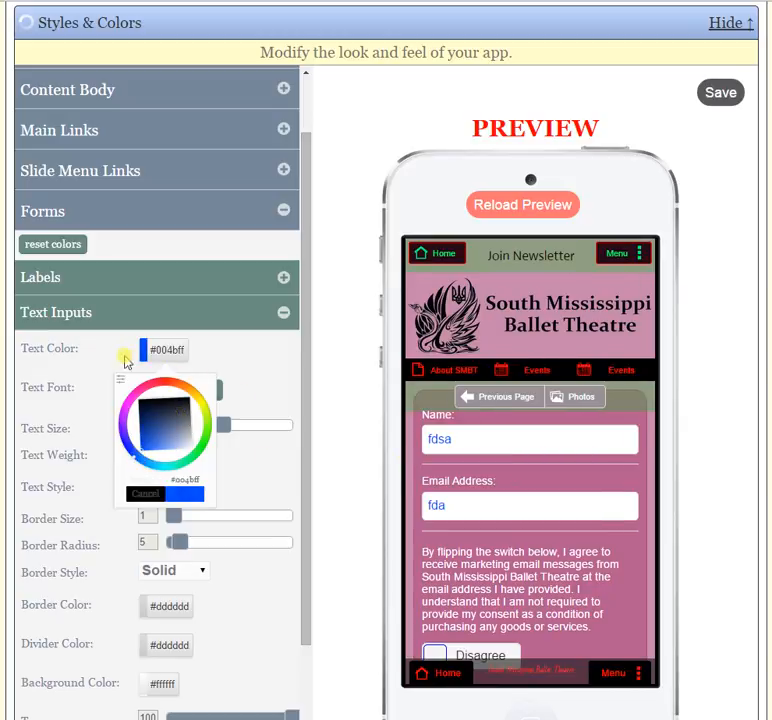
left_click(284, 316)
left_click(284, 390)
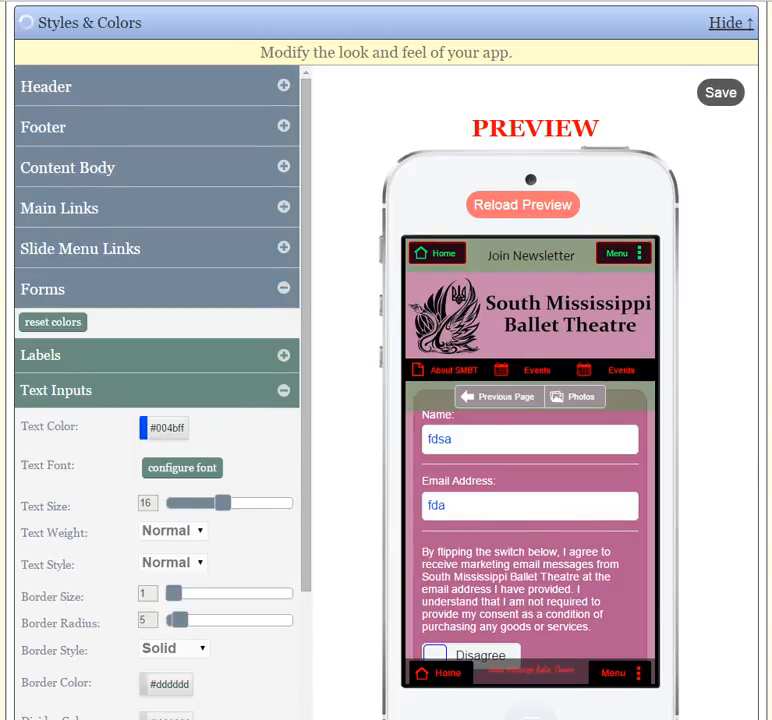
scroll(218, 410, "down", 1)
mouse_move(220, 424)
left_mouse_down()
mouse_move(250, 424)
mouse_move(208, 428)
left_mouse_up()
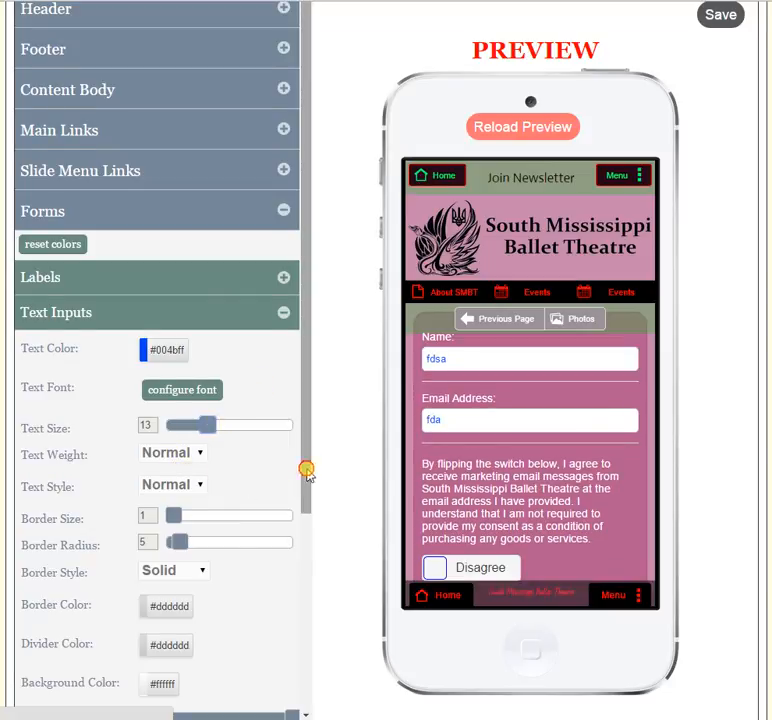
- Set the text inputs' border size to 9 and border radius to 0, keeping the Solid border style
left_click_drag(307, 470, 300, 508)
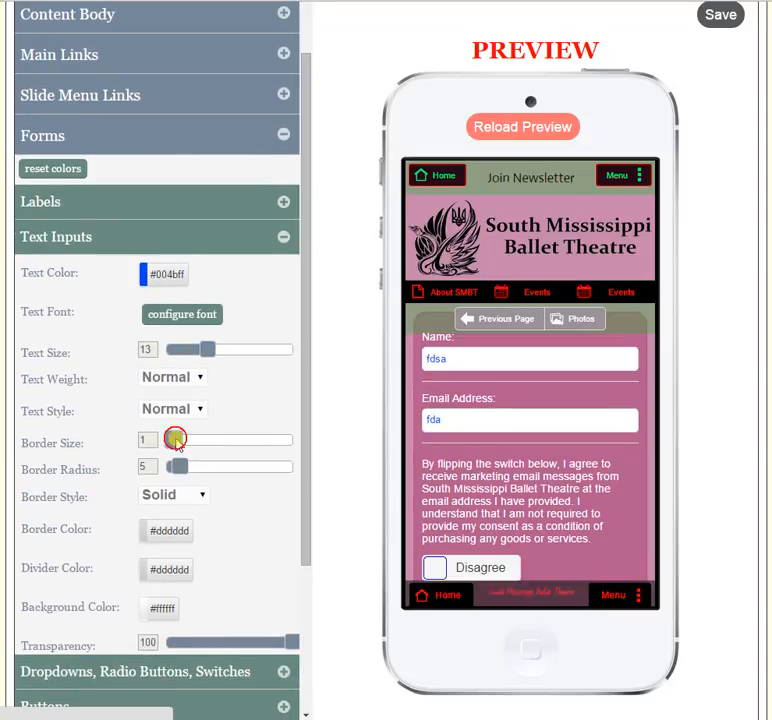
left_click_drag(175, 440, 226, 442)
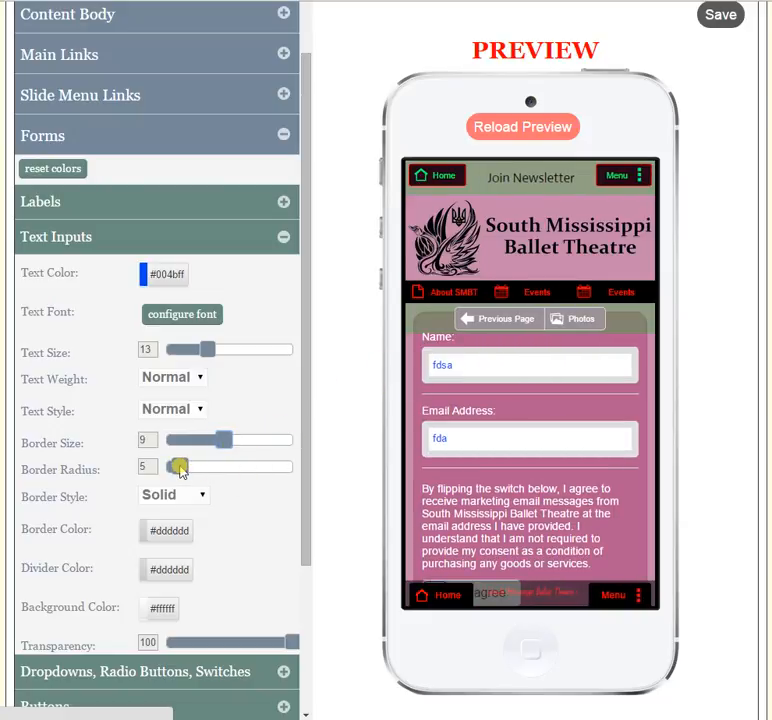
left_click_drag(177, 467, 141, 463)
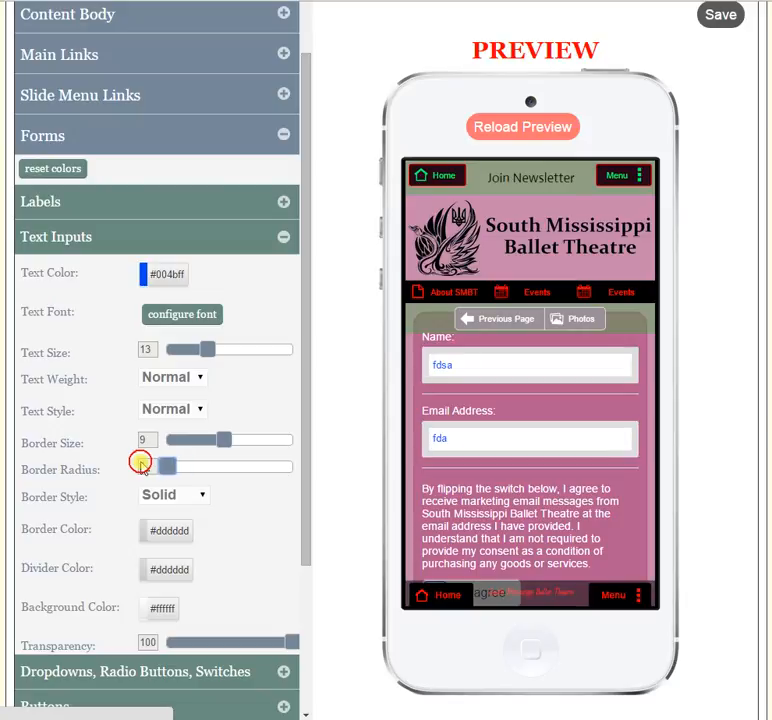
left_click(192, 497)
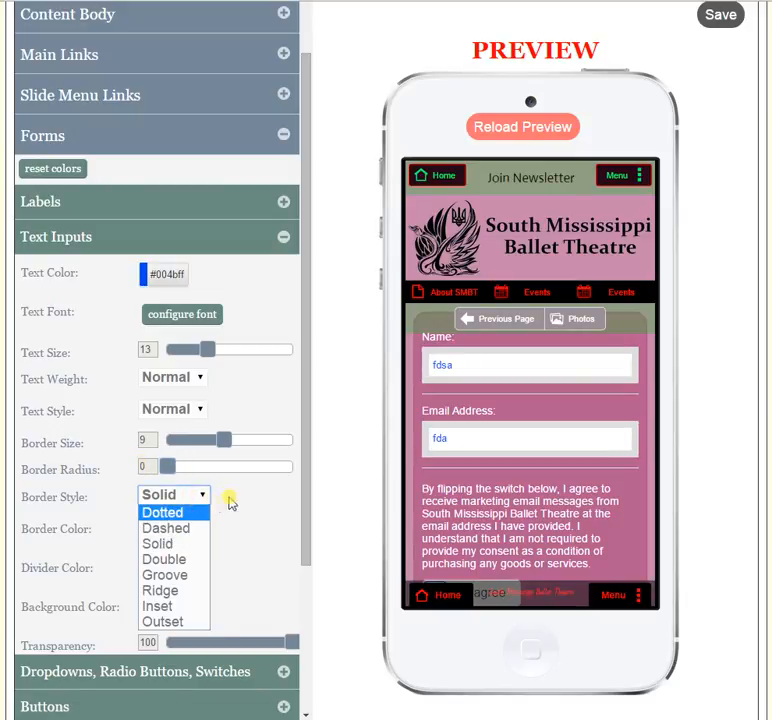
left_click(230, 505)
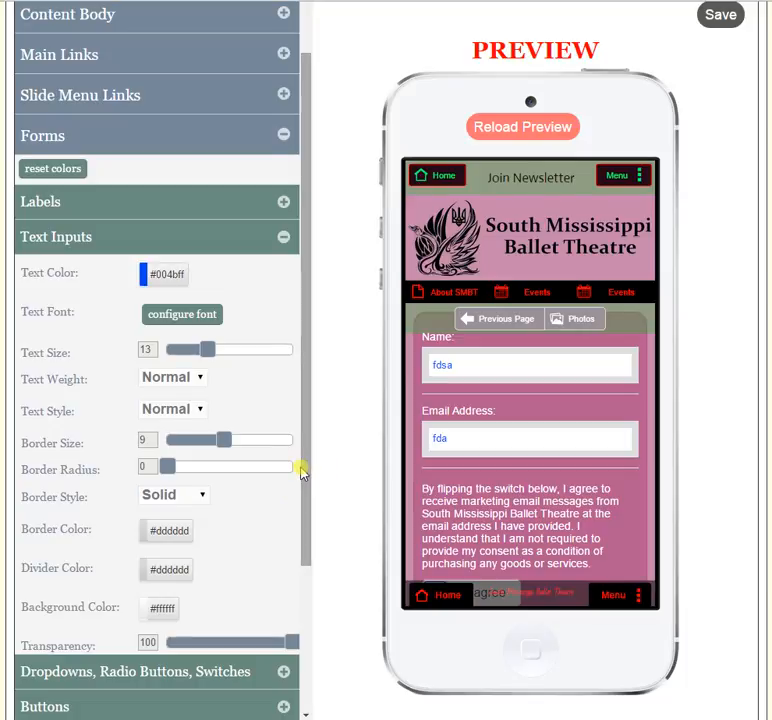
- Set the text inputs' border size to 0
scroll(212, 469, "down", 1)
left_click(175, 480)
left_click_drag(165, 400, 133, 386)
left_click(146, 441)
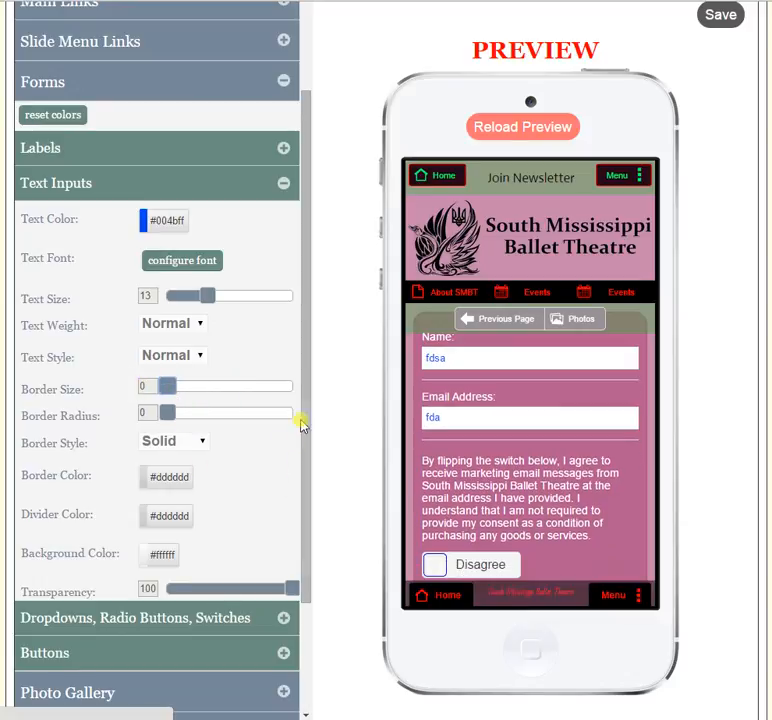
- Set the text inputs' divider color to black (#000000)
left_click_drag(307, 400, 307, 425)
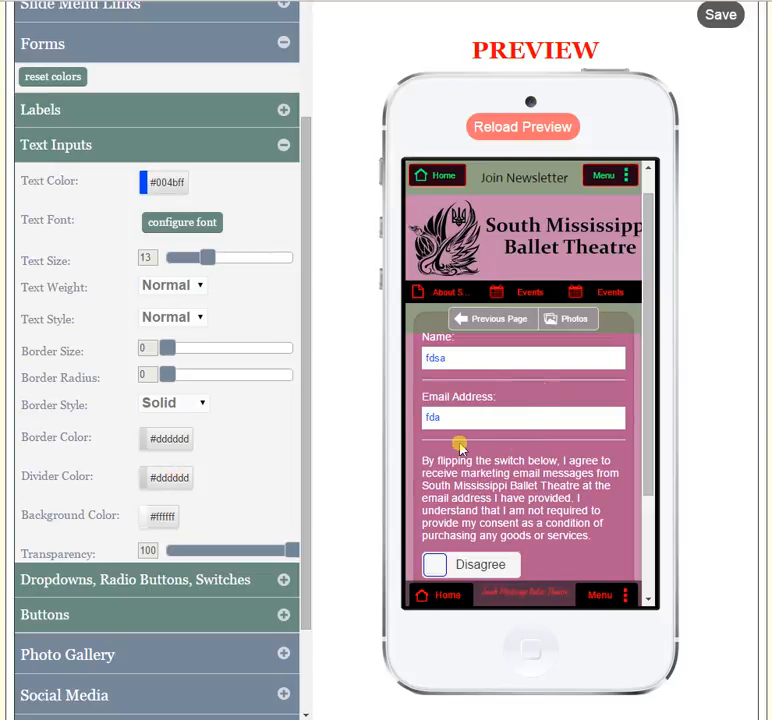
left_click(166, 442)
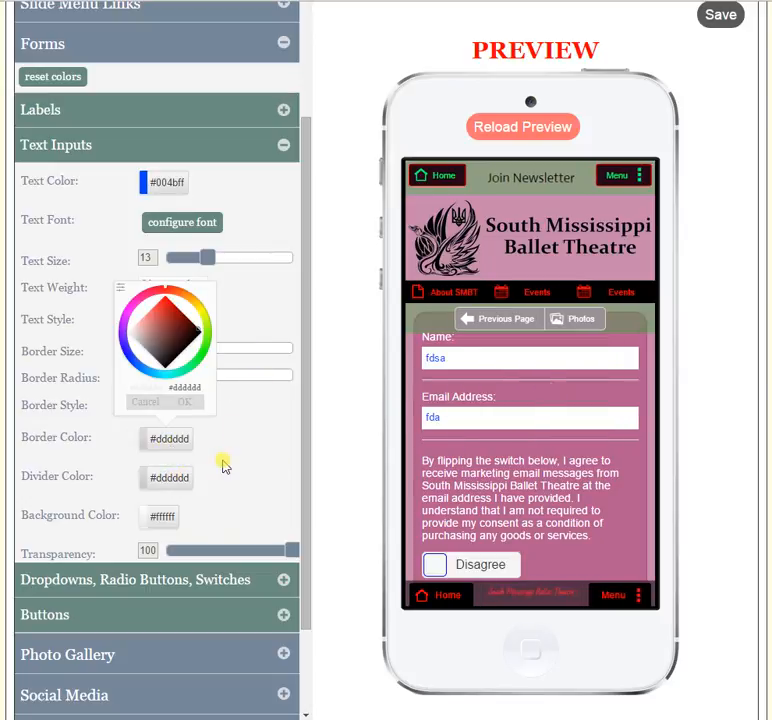
left_click(170, 477)
left_click_drag(164, 393, 218, 378)
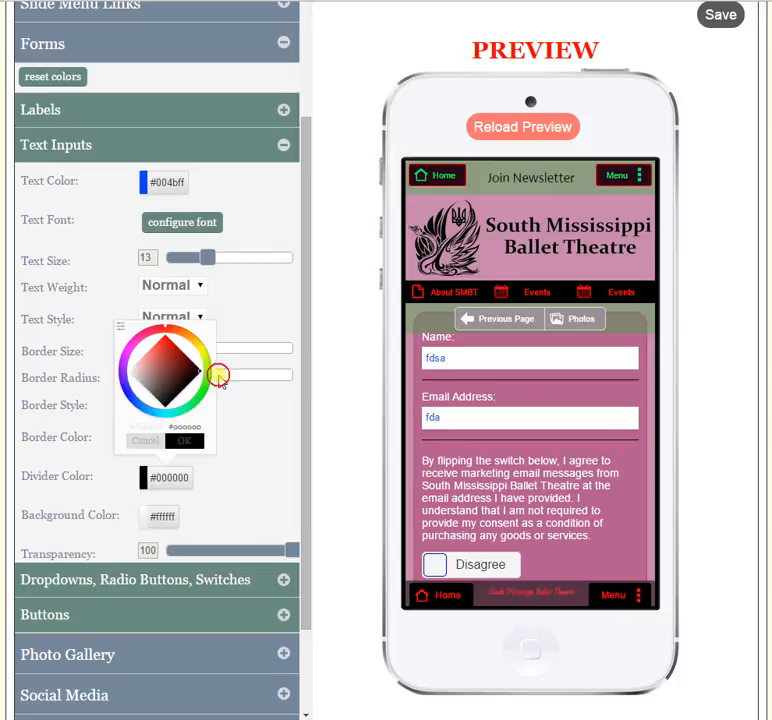
left_click(326, 432)
- Set the text inputs' background color to black (#000000) and their transparency to 17
scroll(217, 467, "down", 1)
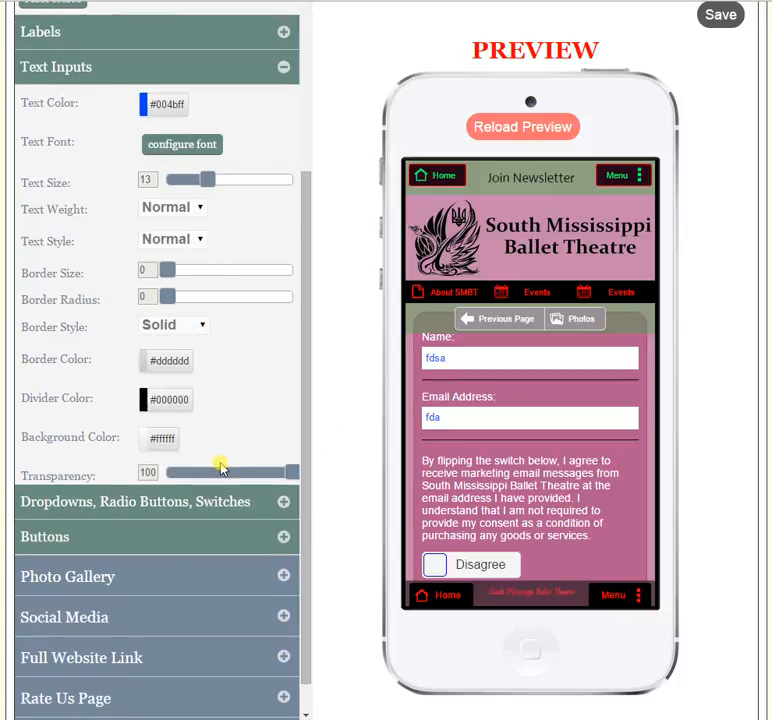
left_click(166, 443)
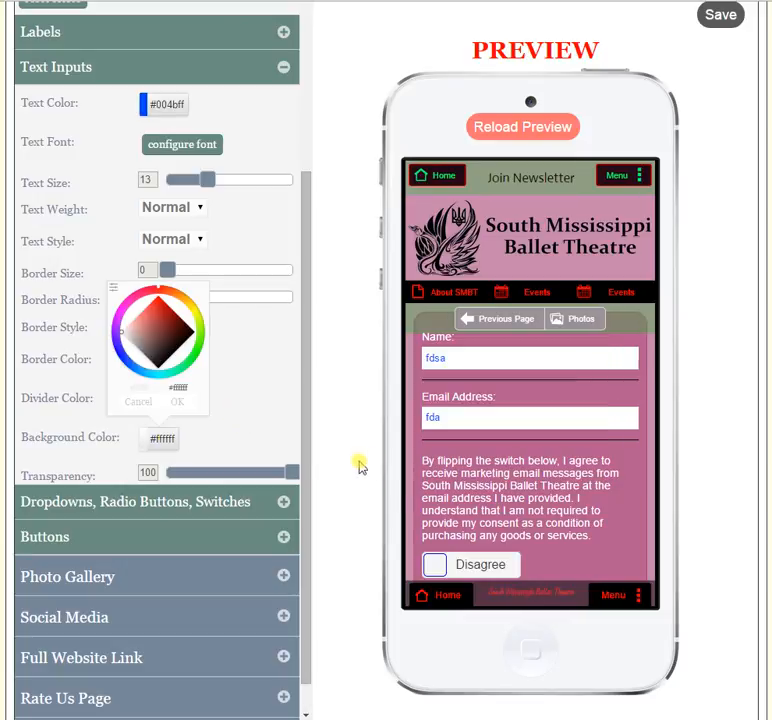
left_click(204, 347)
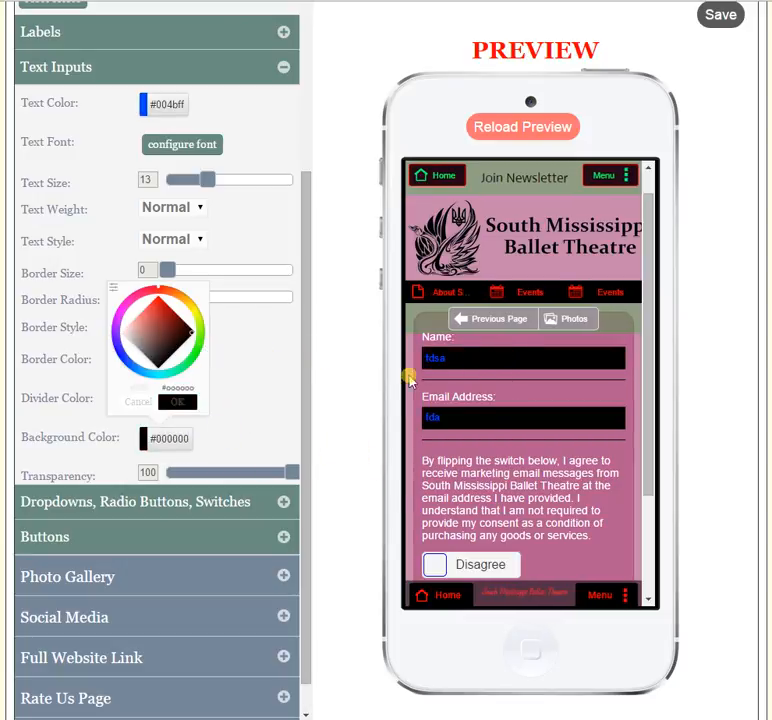
left_click(177, 402)
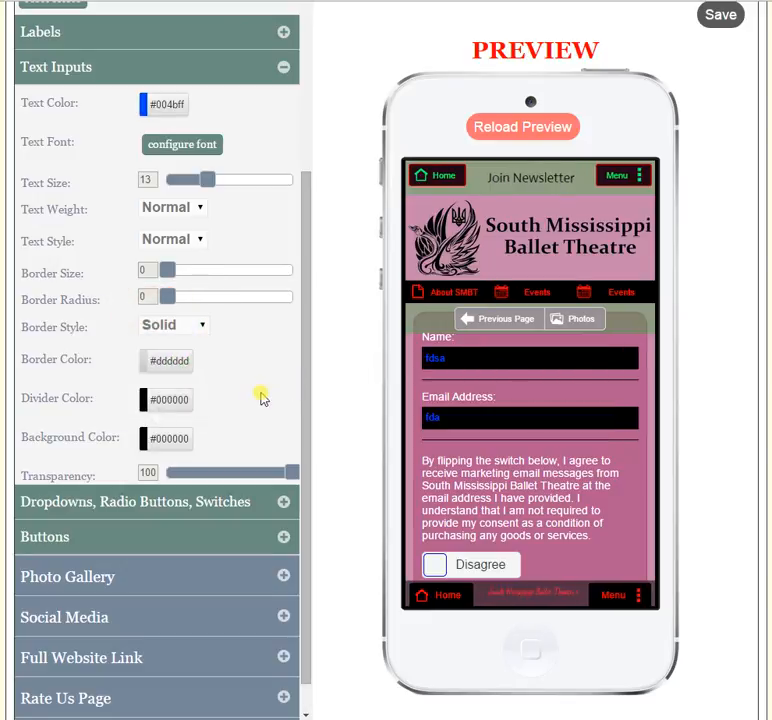
left_click_drag(294, 475, 186, 469)
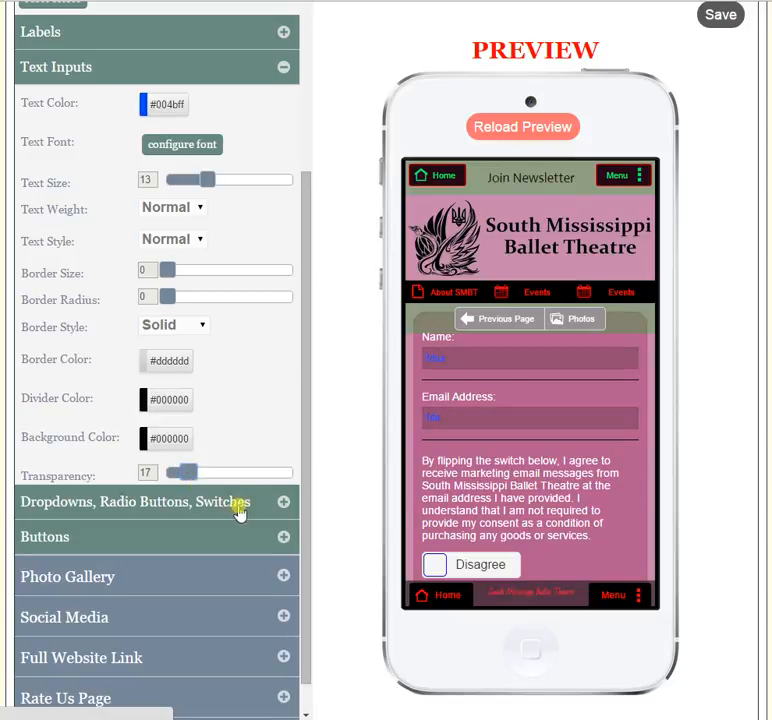
- Open the Dropdowns, Radio Buttons, Switches form settings and try the Disagree switch in the Join Newsletter preview
mouse_move(303, 379)
left_mouse_down()
mouse_move(303, 386)
mouse_move(303, 356)
left_mouse_up()
left_click(286, 73)
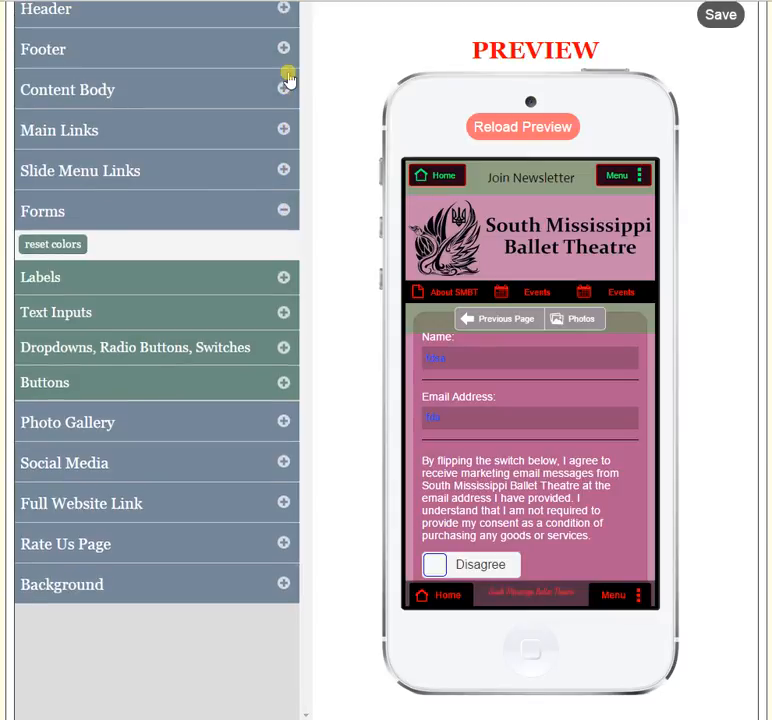
left_click(272, 352)
scroll(743, 470, "down", 2)
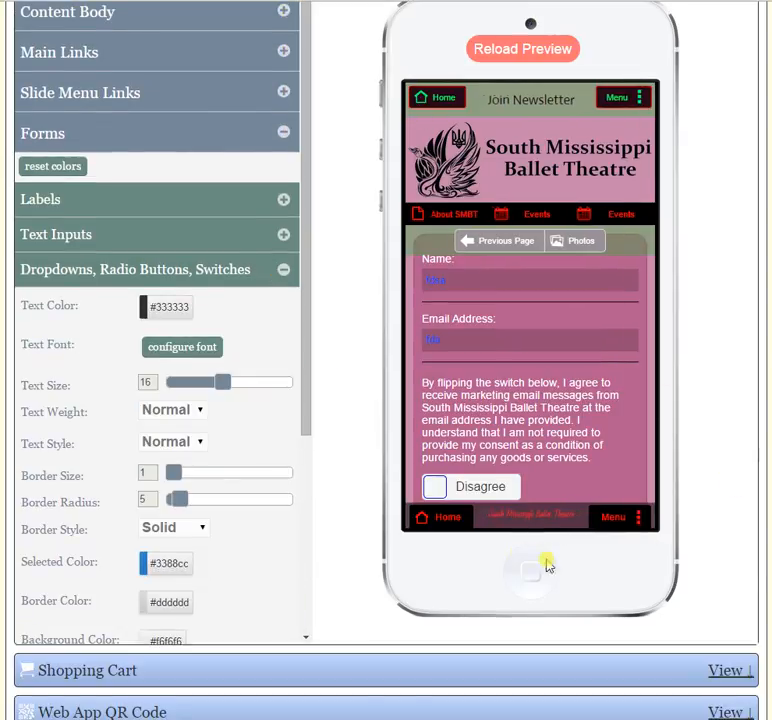
scroll(503, 395, "down", 2)
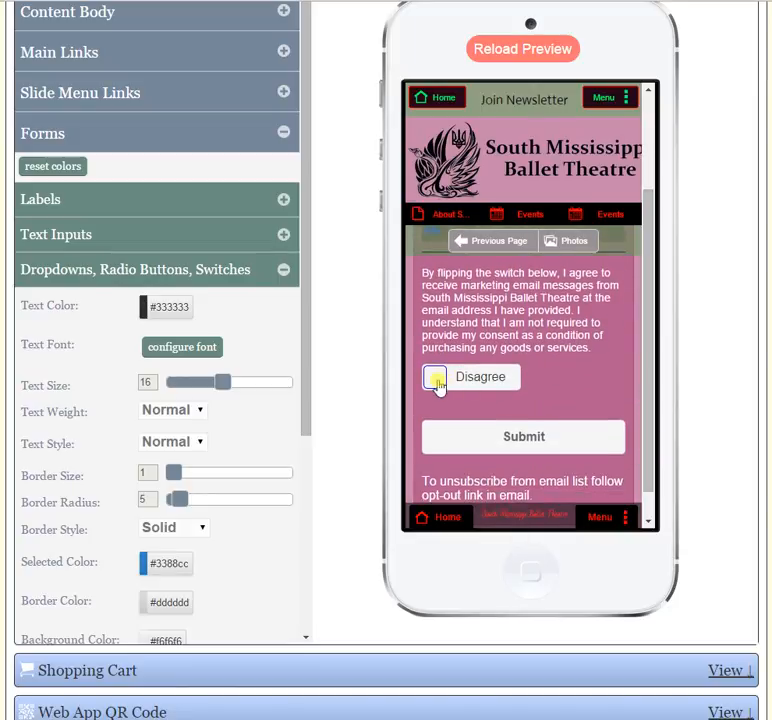
left_click_drag(437, 378, 398, 388)
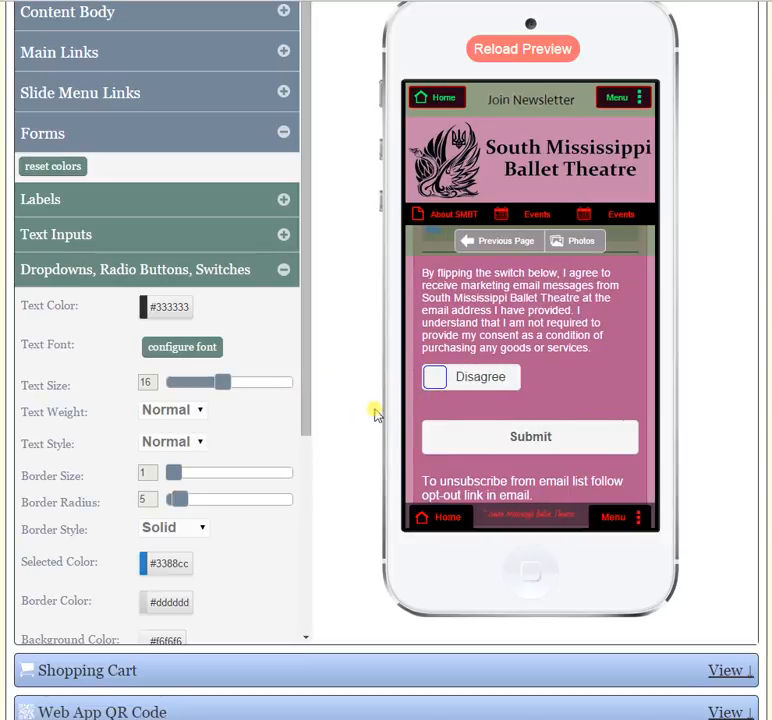
- Set the text color of dropdowns, radio buttons and switches to violet (#5600ff) and their text size to 15
left_click(160, 311)
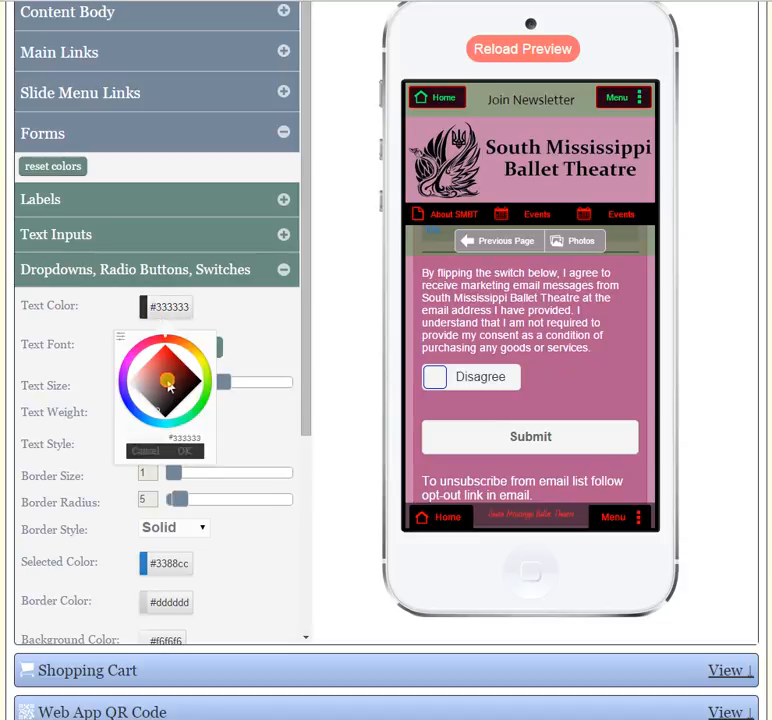
left_click_drag(167, 381, 165, 327)
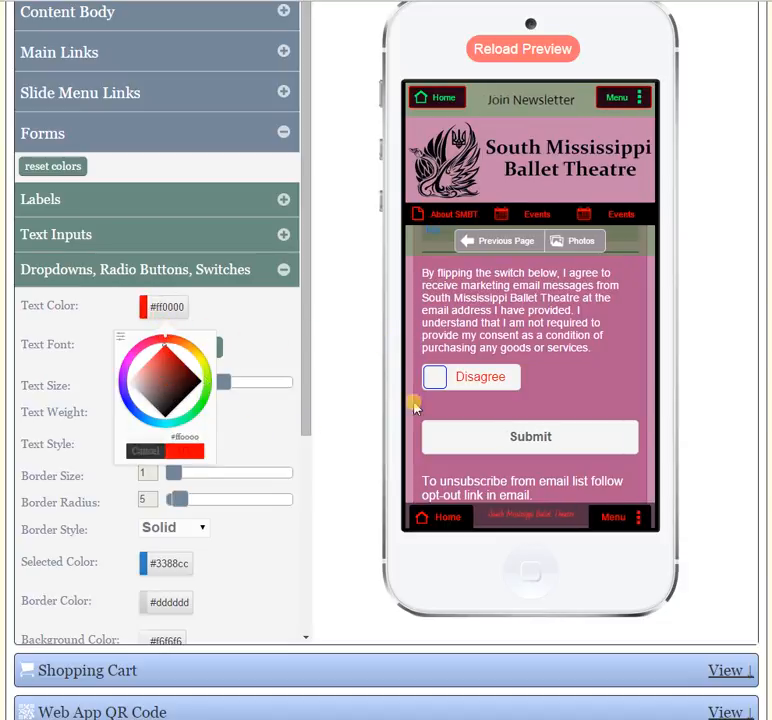
left_click(127, 396)
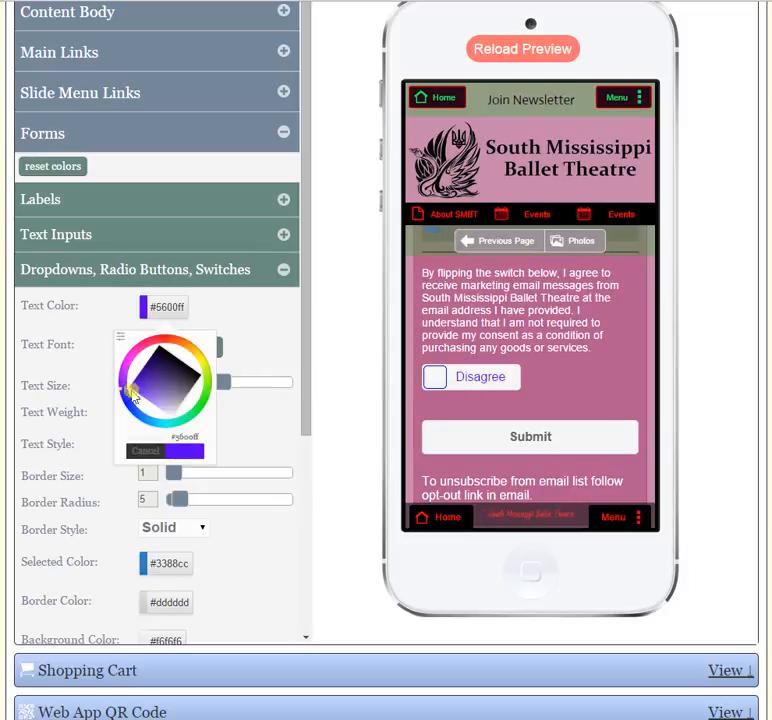
left_click(193, 452)
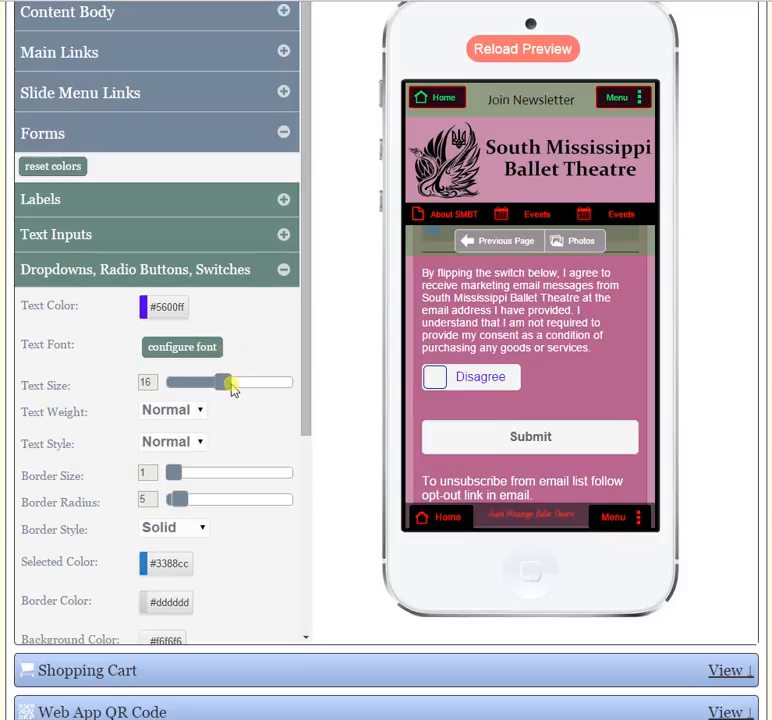
mouse_move(232, 390)
left_mouse_down()
mouse_move(174, 393)
mouse_move(219, 385)
left_mouse_up()
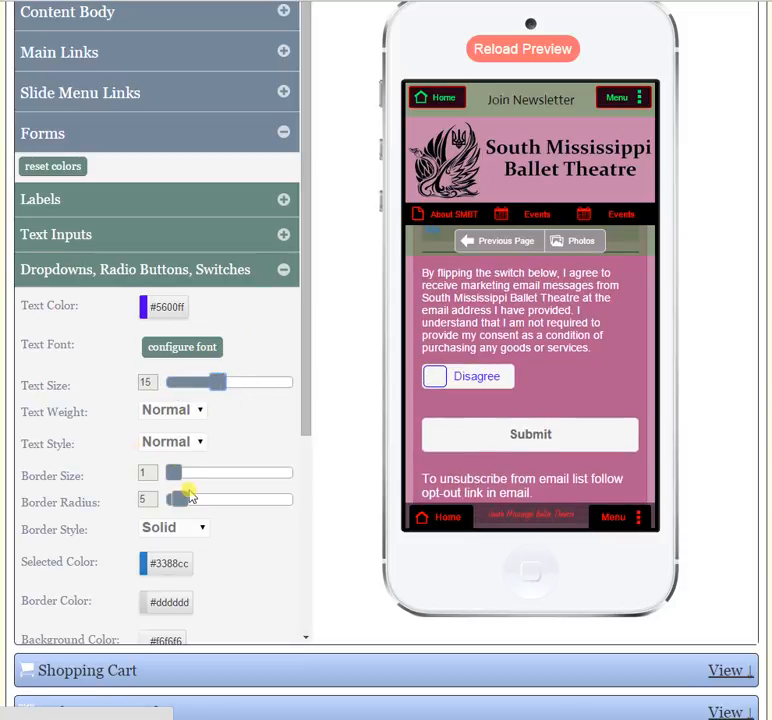
- Set the border size of dropdowns, radio buttons and switches to 5 and the border radius to 0, keeping the Solid border style
left_click_drag(183, 483, 168, 502)
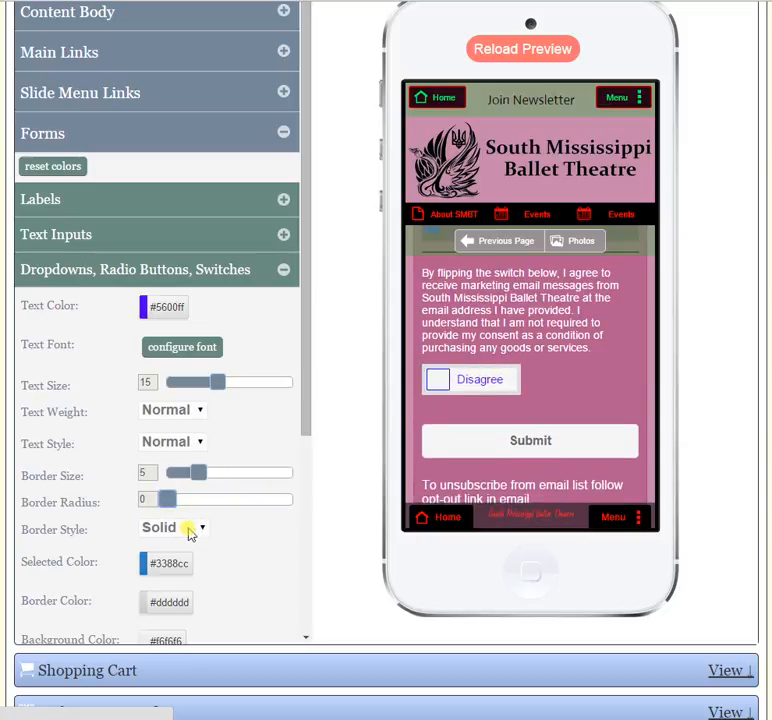
left_click(200, 533)
left_click(248, 537)
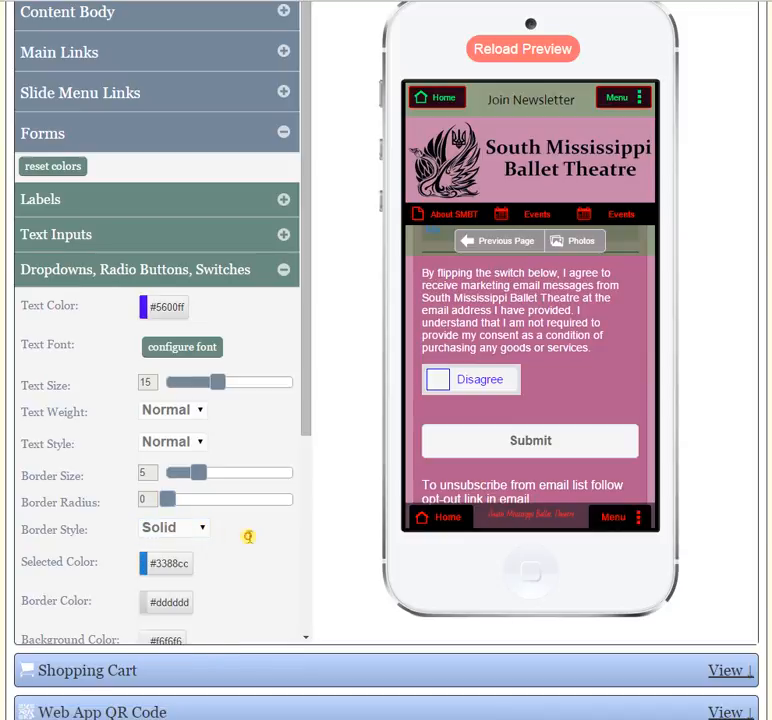
- Set the selected color of dropdowns, radio buttons and switches to green (#33cc5d) and try the Disagree switch in the preview
scroll(250, 540, "down", 1)
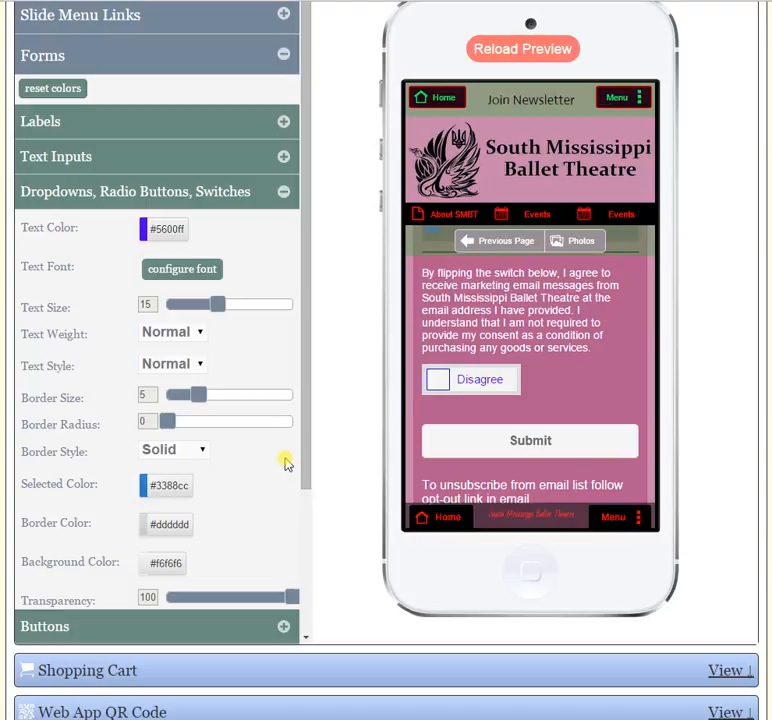
left_click_drag(437, 379, 414, 376)
left_click(166, 488)
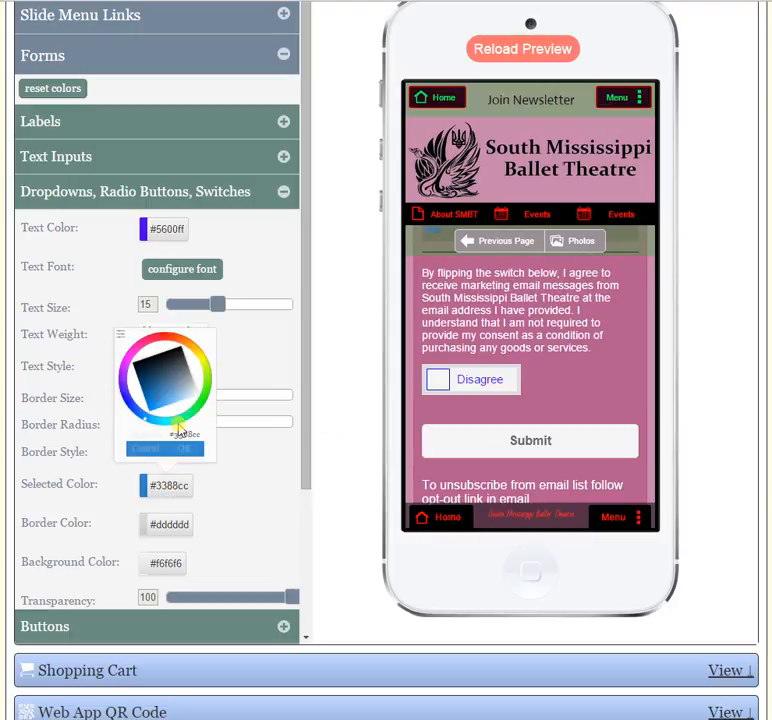
left_click(194, 412)
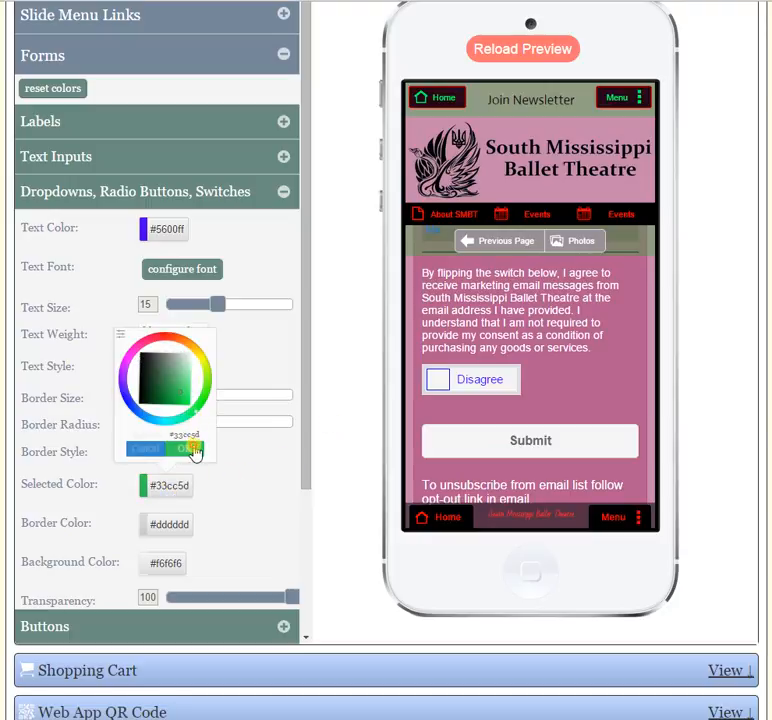
left_click(195, 450)
left_click_drag(436, 380, 420, 372)
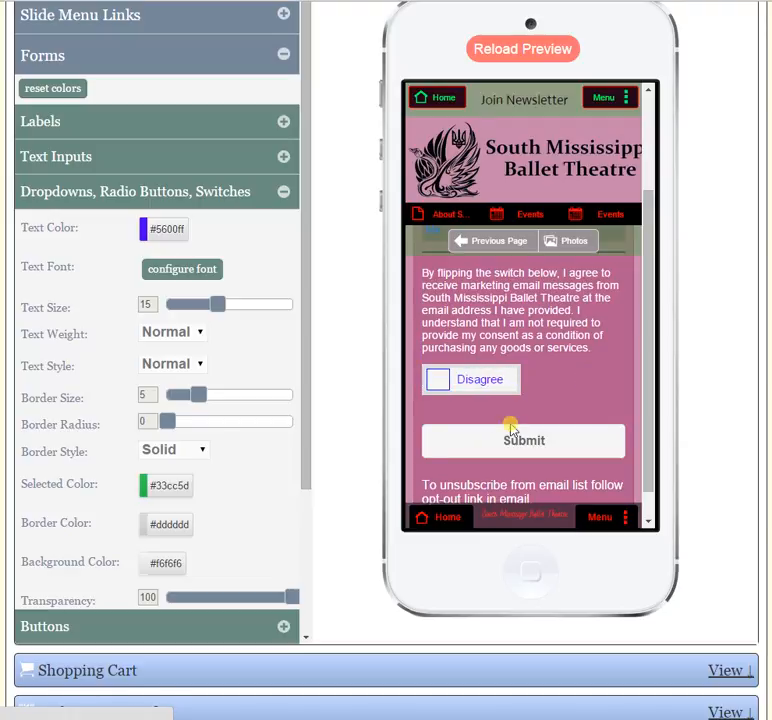
- Set the border color of dropdowns, radio buttons and switches to near-black (#0f0505)
scroll(303, 462, "down", 2)
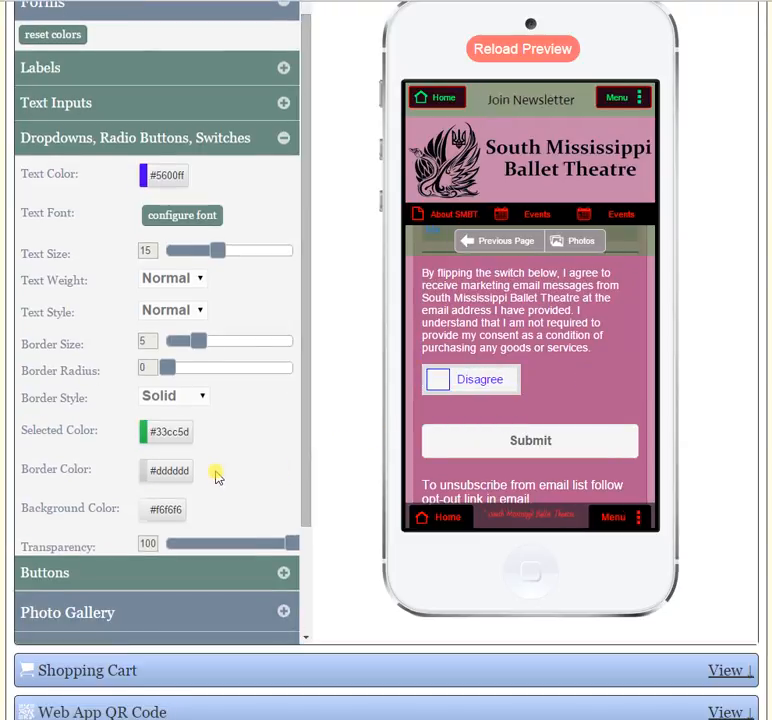
left_click(176, 474)
mouse_move(158, 362)
left_mouse_down()
mouse_move(219, 371)
mouse_move(291, 400)
mouse_move(218, 422)
left_mouse_up()
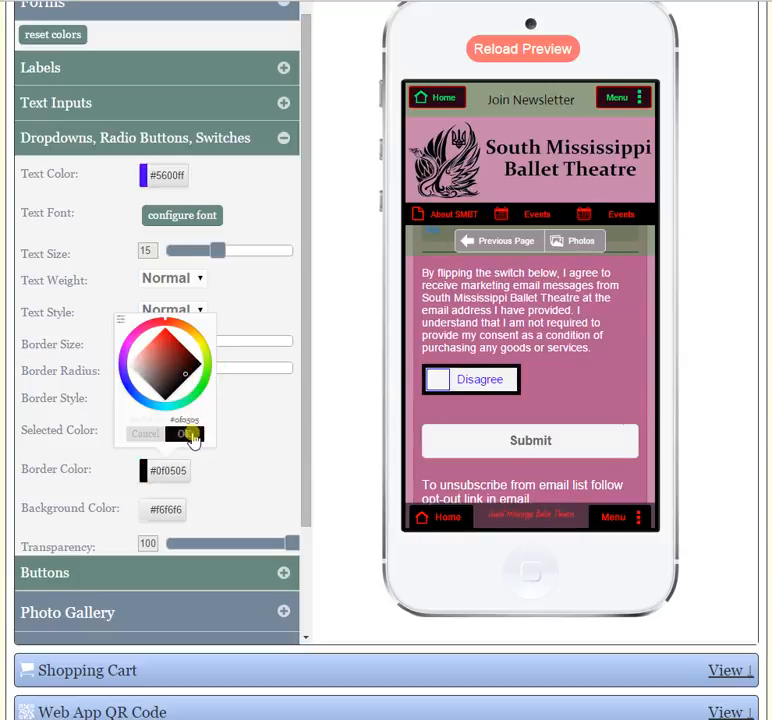
left_click(190, 434)
- Set the background color of dropdowns, radio buttons and switches to red (#e84a4a) and lower their transparency value
scroll(240, 489, "down", 1)
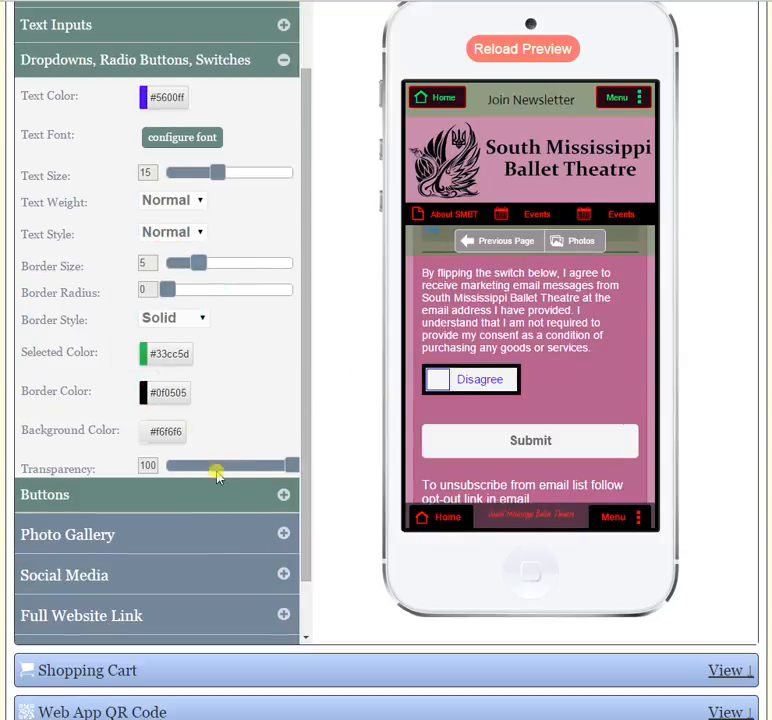
left_click(170, 431)
mouse_move(150, 325)
left_mouse_down()
mouse_move(161, 352)
mouse_move(152, 305)
left_mouse_up()
left_click(183, 401)
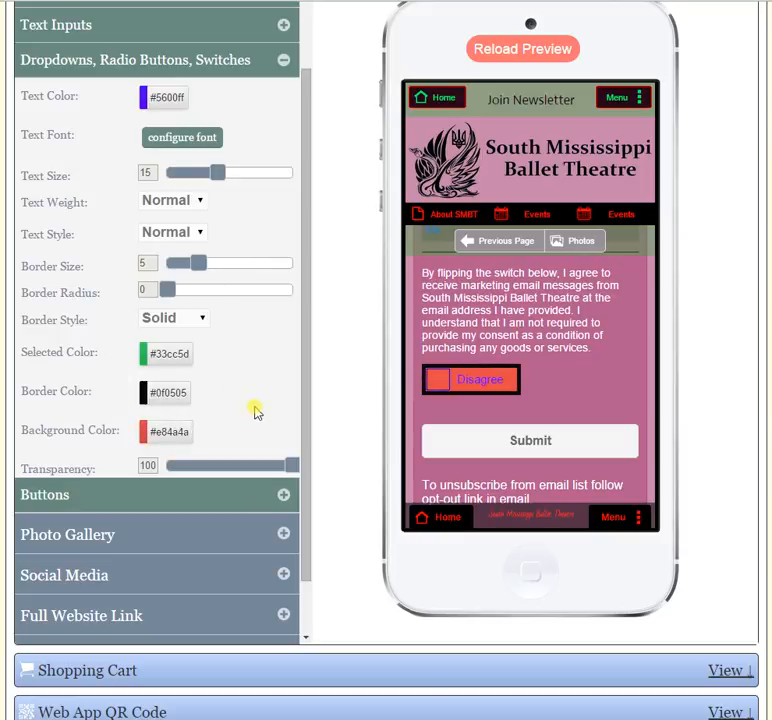
left_click_drag(292, 466, 226, 464)
- Set the form buttons' text color to green (#07e04c) and their text size to 14
left_click_drag(302, 400, 305, 440)
left_click(287, 460)
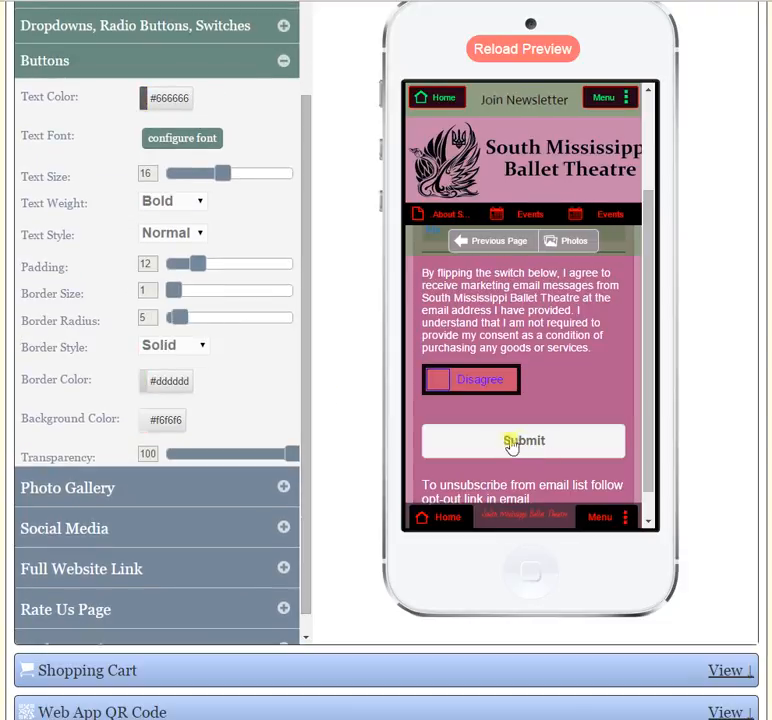
left_click(176, 98)
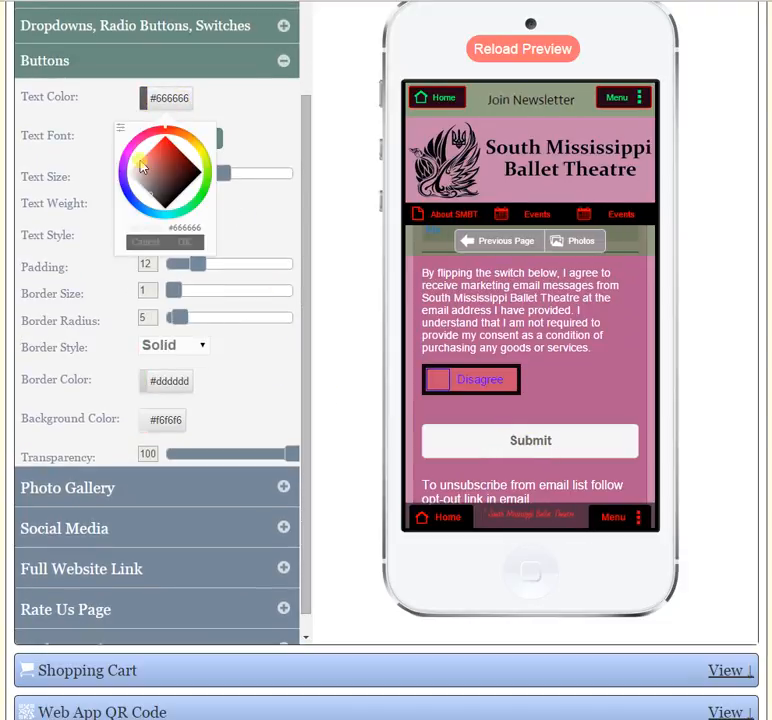
left_click_drag(168, 180, 189, 219)
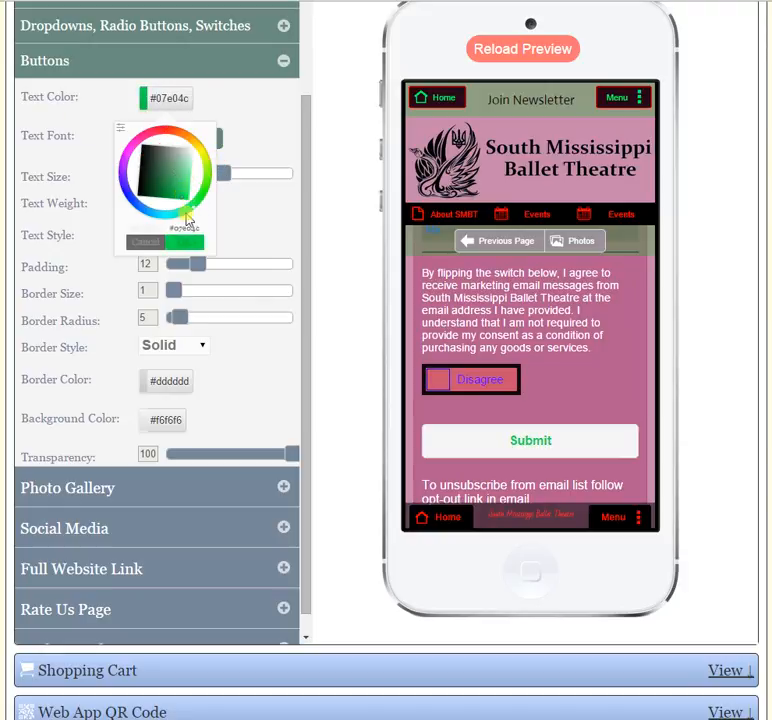
left_click(186, 244)
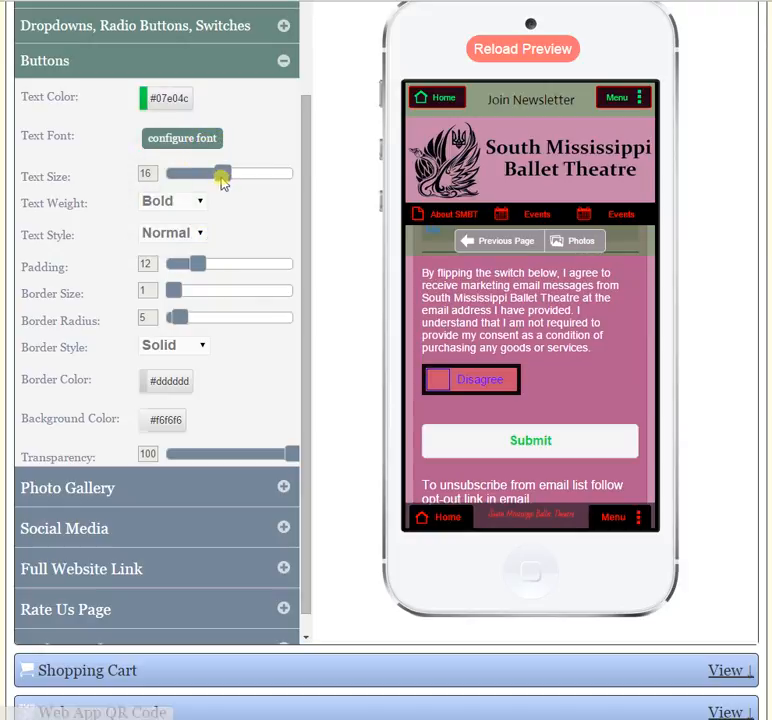
mouse_move(222, 174)
left_mouse_down()
mouse_move(177, 176)
mouse_move(210, 176)
left_mouse_up()
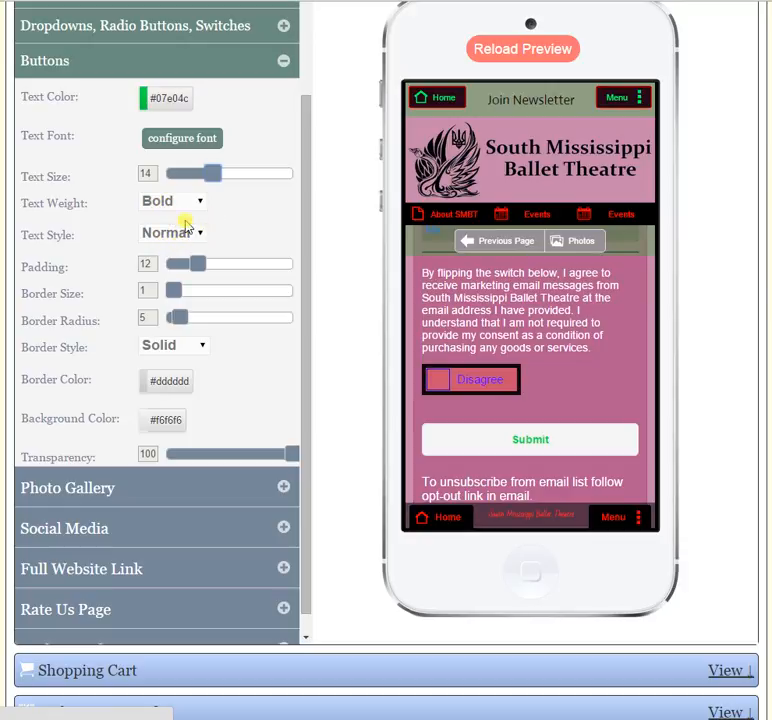
- Set the form buttons' border size to 6 and border radius to 10, with the border style as Solid
left_click_drag(188, 268, 190, 318)
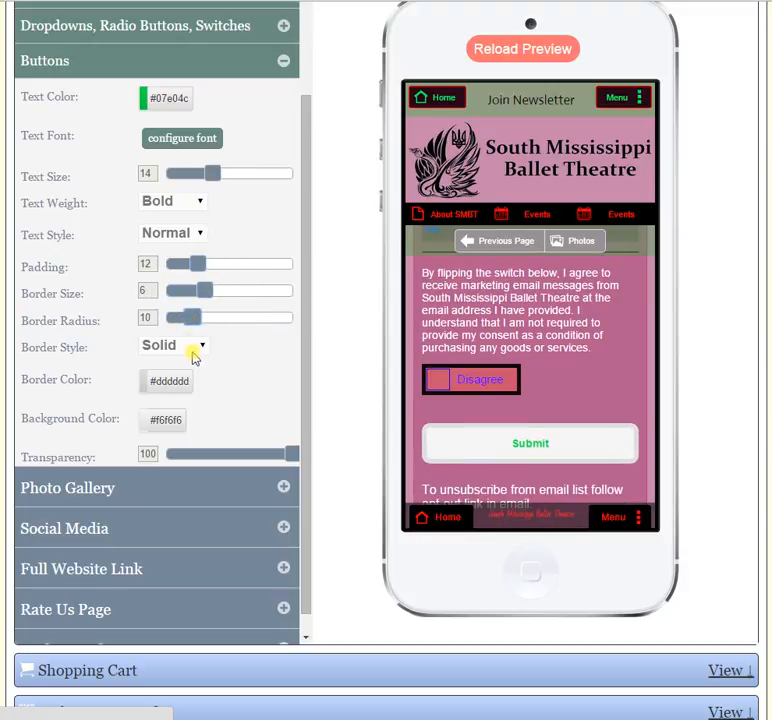
left_click(192, 346)
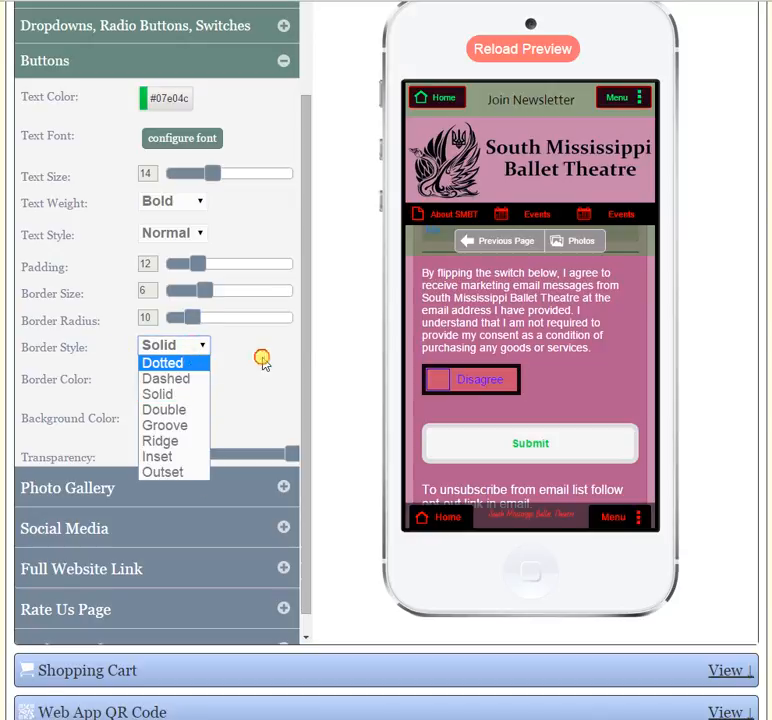
left_click(183, 392)
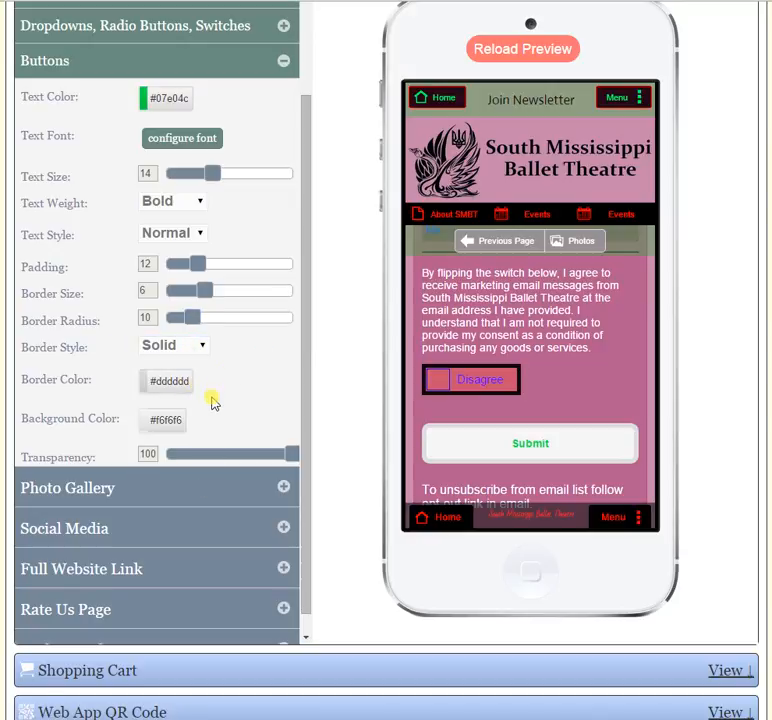
- Set the form buttons' background color to black (#000000) and their transparency value to 25
left_click(170, 425)
left_click_drag(165, 320, 185, 362)
left_click(182, 382)
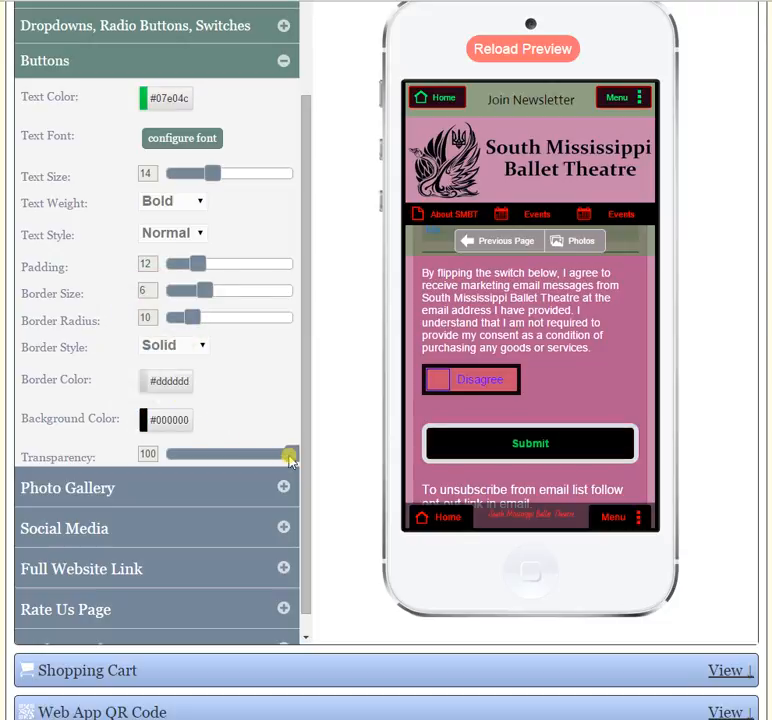
left_click_drag(290, 455, 197, 458)
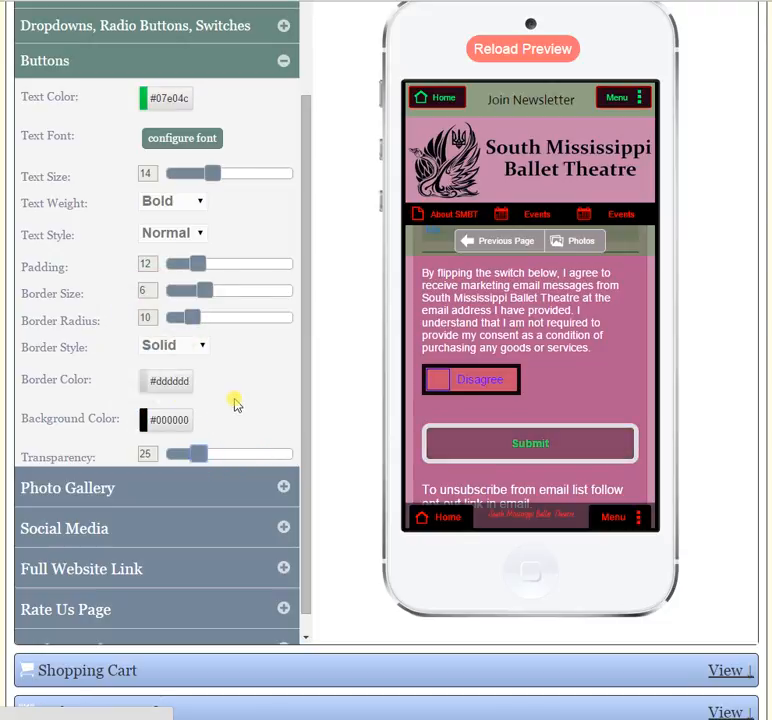
- Collapse the Buttons settings and save the app's style changes
left_click(284, 61)
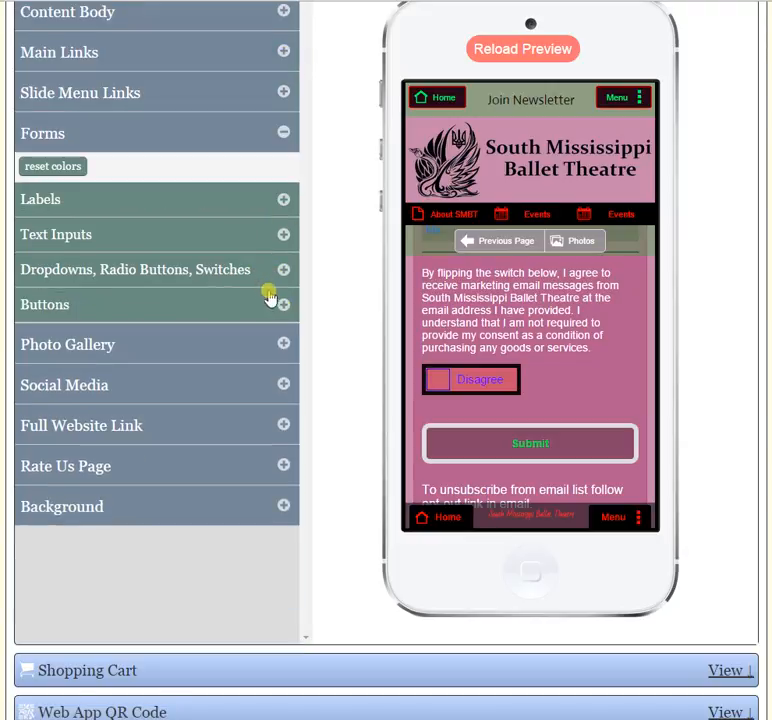
left_click(289, 141)
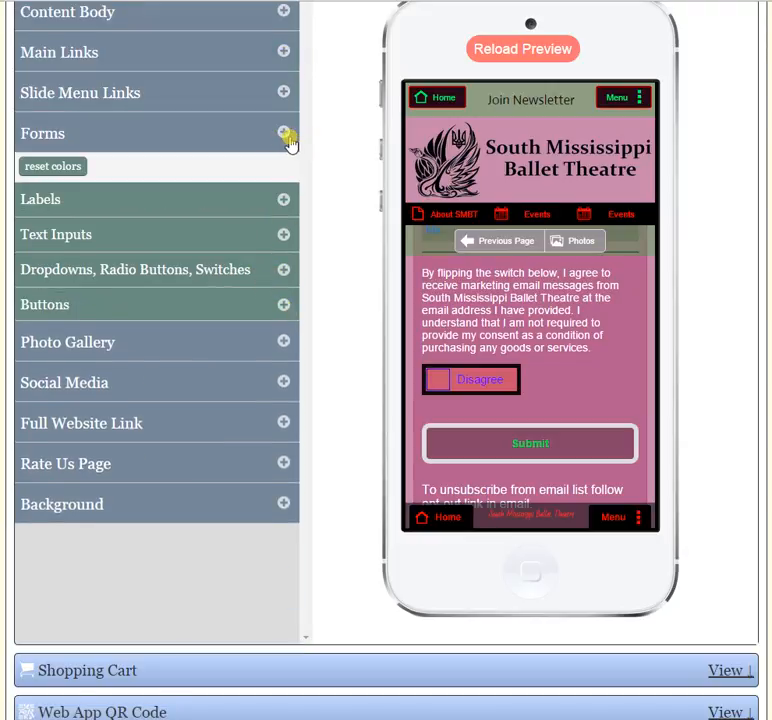
left_click(289, 141)
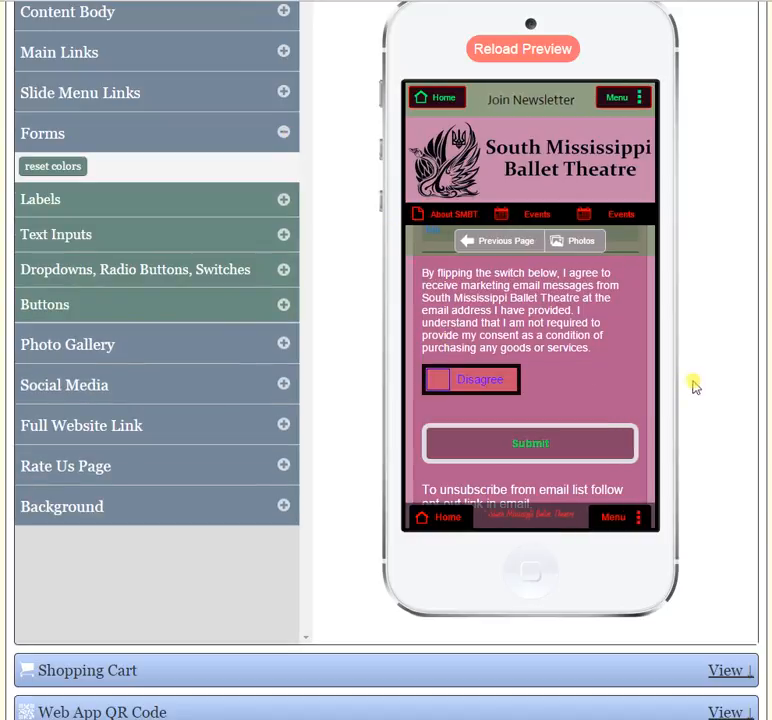
scroll(733, 300, "up", 3)
left_click(720, 169)
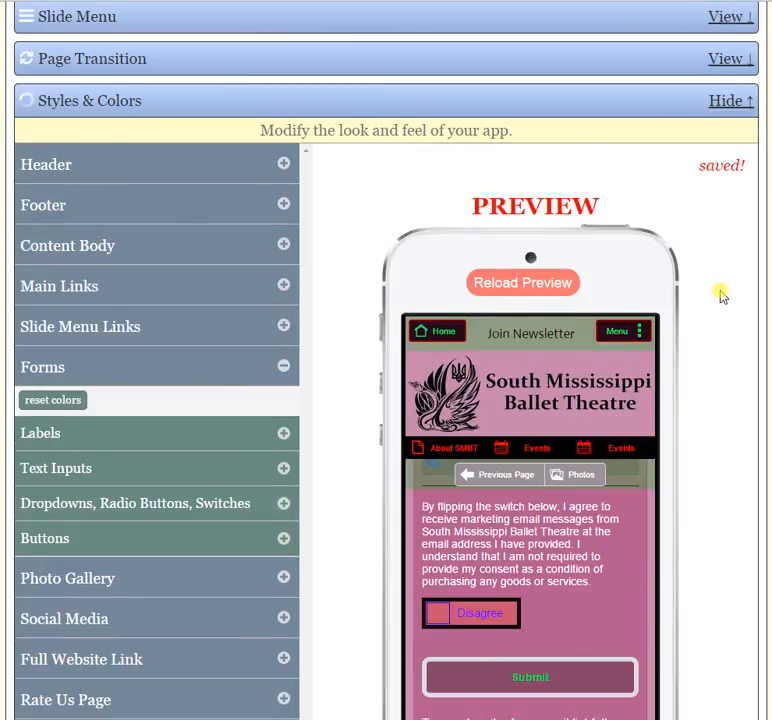
- Go to the Share App page in the phone preview and examine the styling of its form fields
scroll(700, 330, "down", 1)
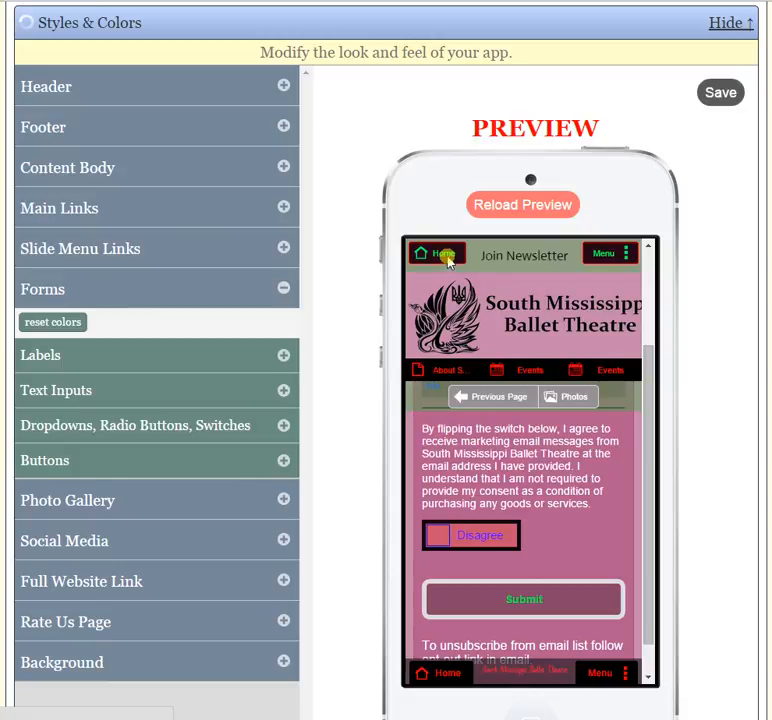
left_click(445, 255)
left_click_drag(643, 333, 643, 443)
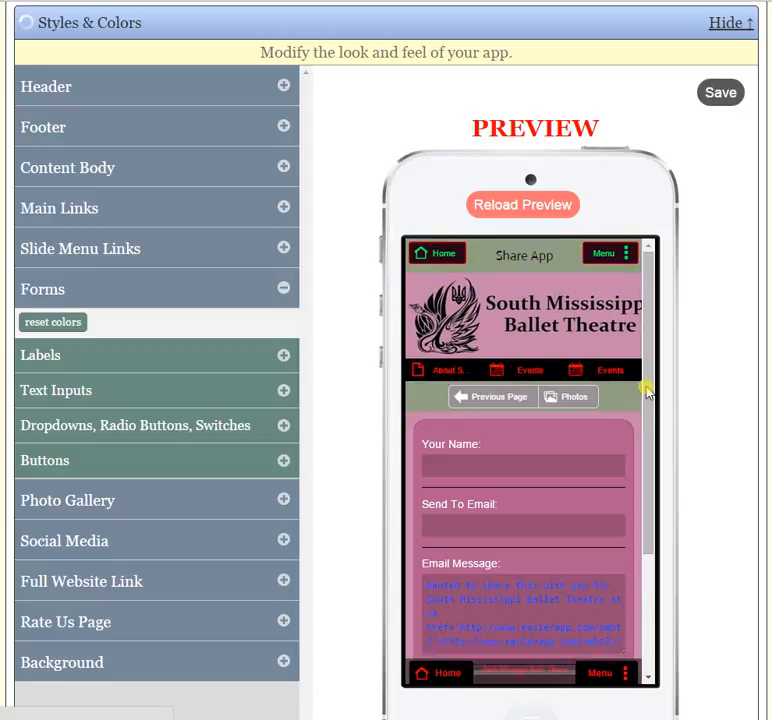
mouse_move(646, 388)
left_mouse_down()
mouse_move(651, 460)
mouse_move(655, 400)
left_mouse_up()
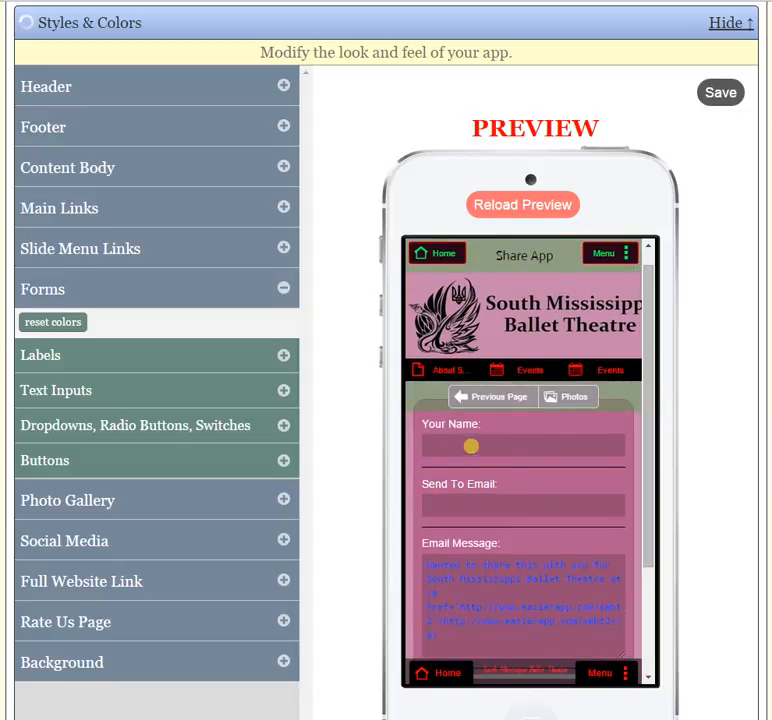
left_click_drag(651, 395, 651, 420)
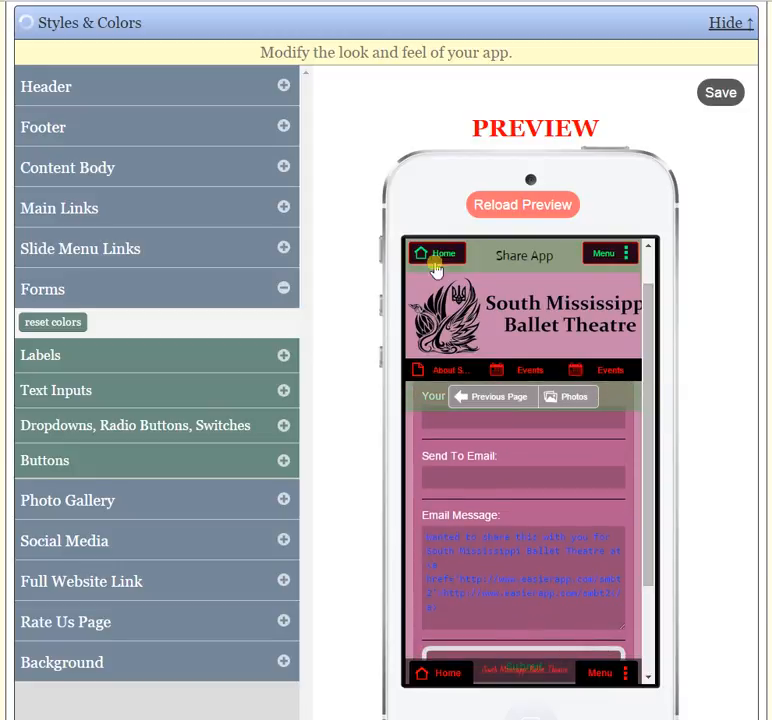
- Return to the preview's home page, open Email Us and examine the styling of its contact form
left_click(443, 262)
left_click_drag(646, 284, 667, 439)
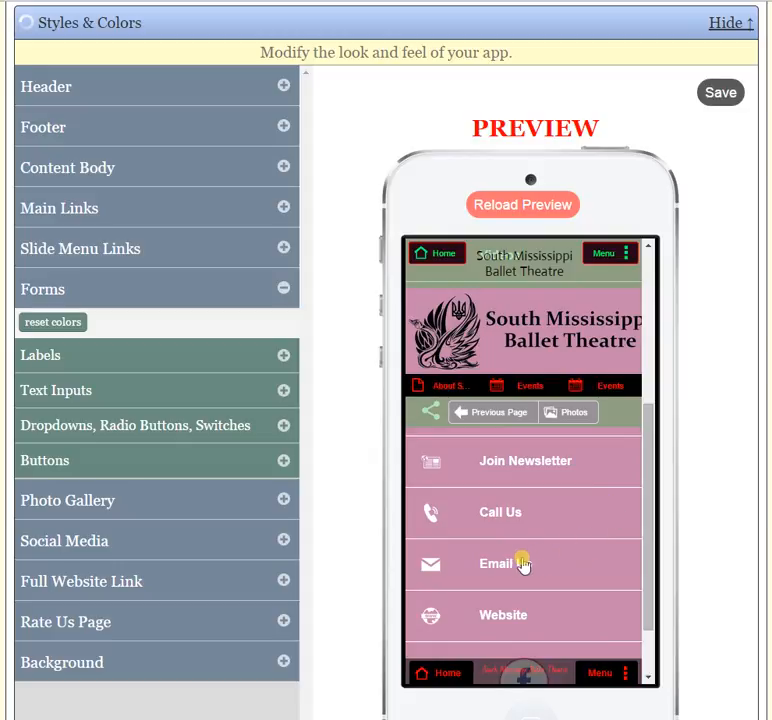
left_click_drag(648, 386, 651, 505)
left_click_drag(648, 555, 646, 410)
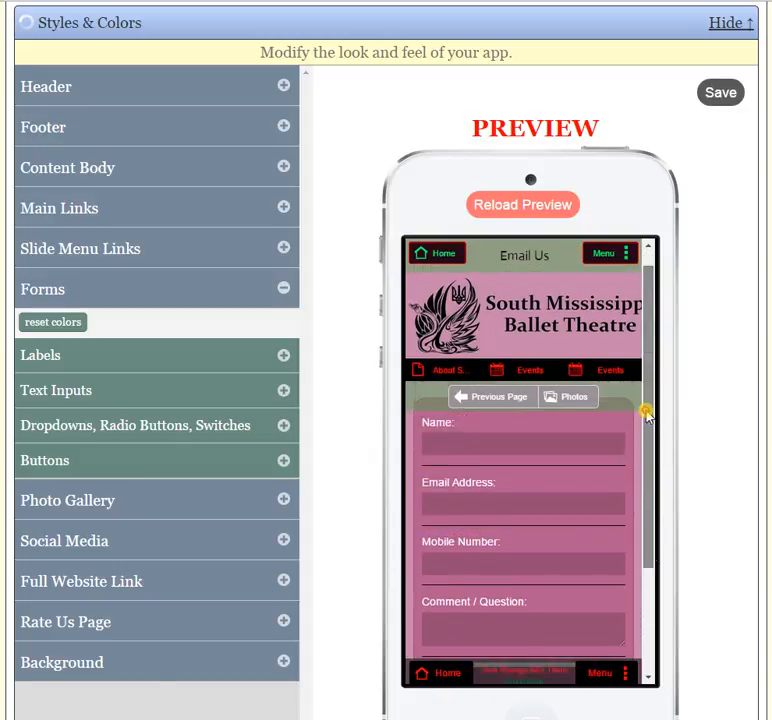